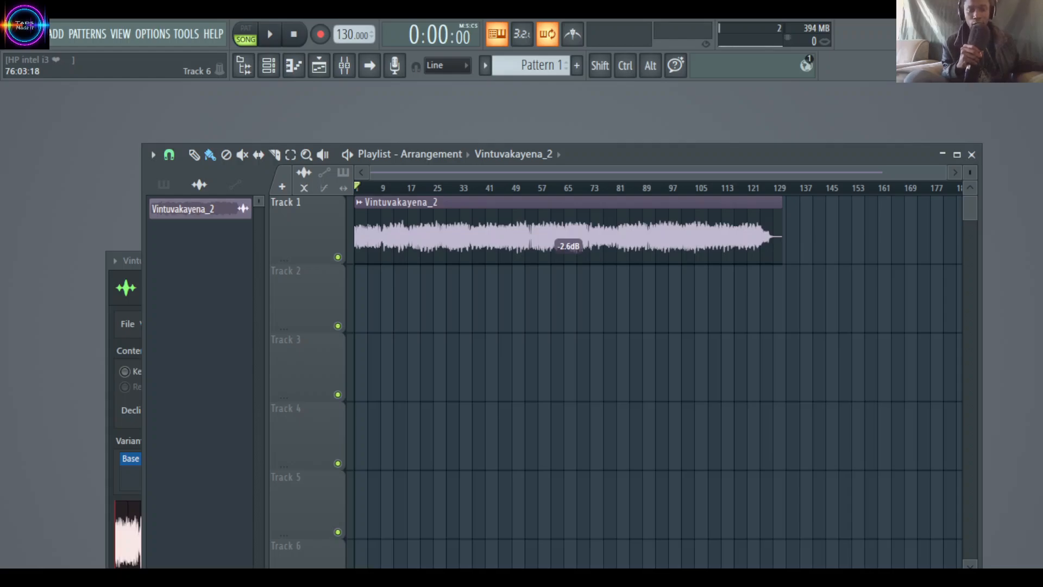
# Link the Vintuvakayena_2 audio clip to mixer track 7 and show the mixer maximized
pyautogui.click(344, 65)
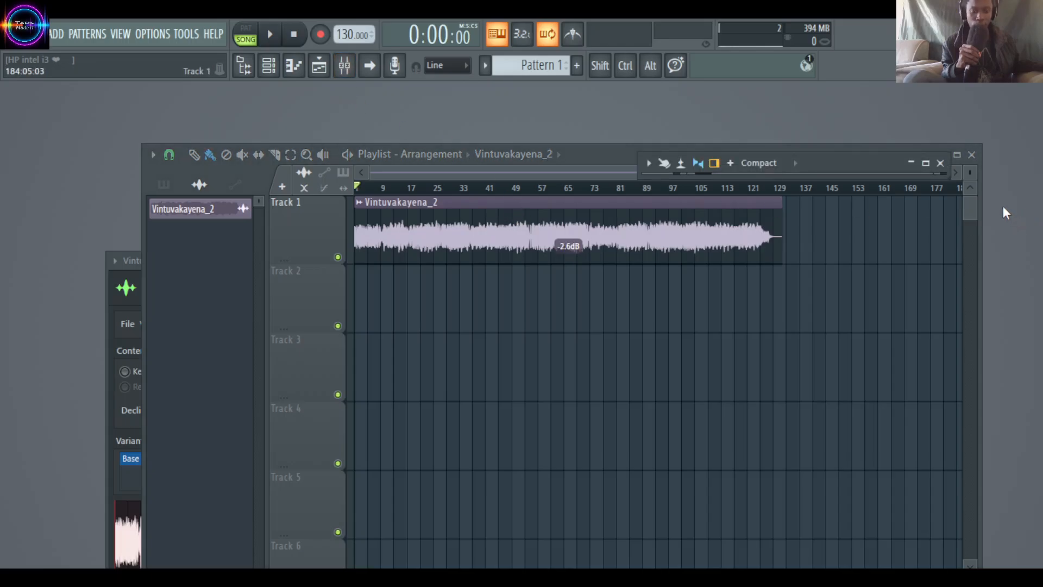
pyautogui.click(925, 163)
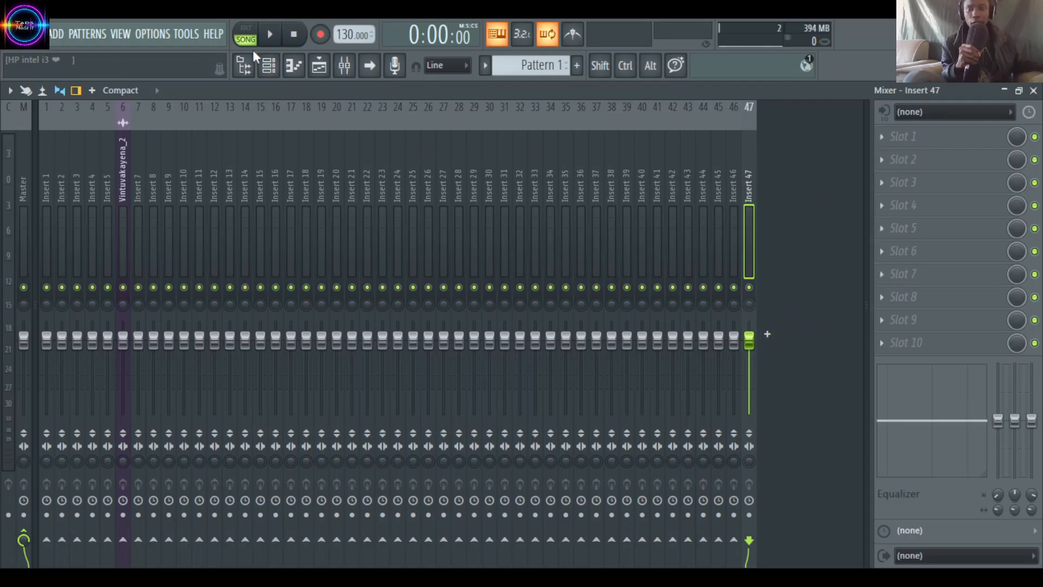
pyautogui.click(268, 66)
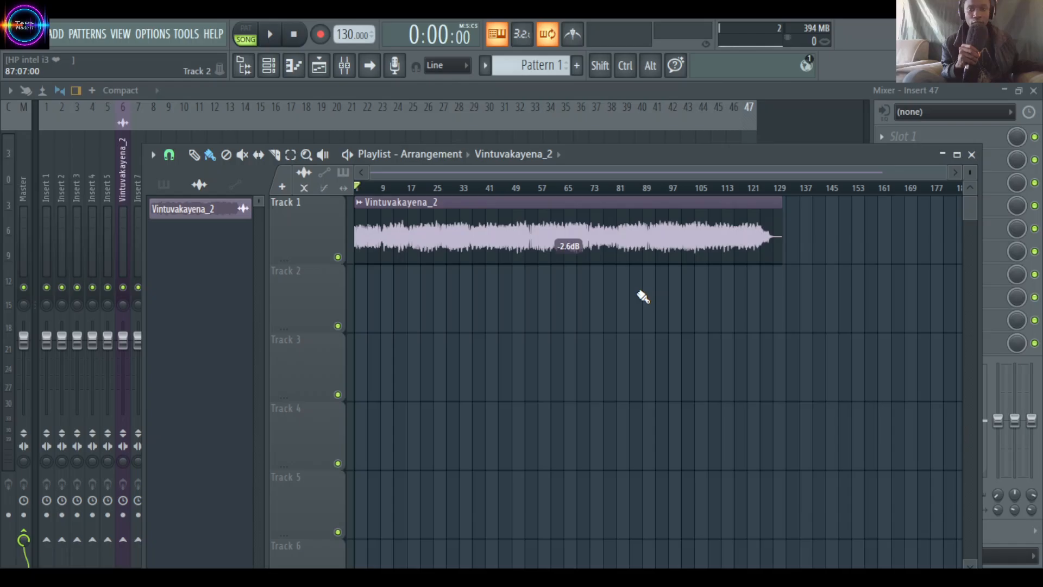
pyautogui.doubleClick(627, 231)
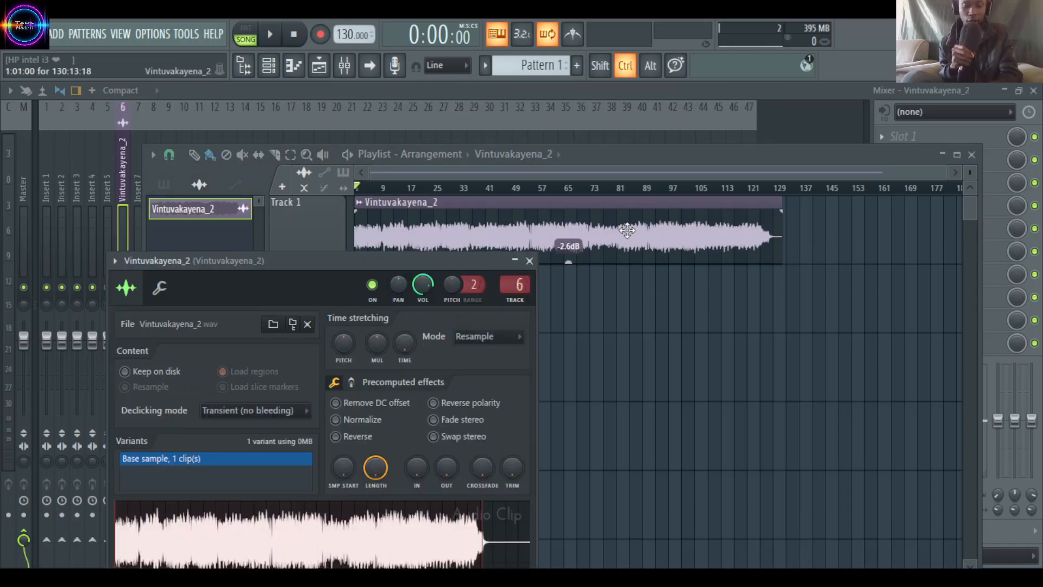
pyautogui.hotkey('ctrl', 'l')
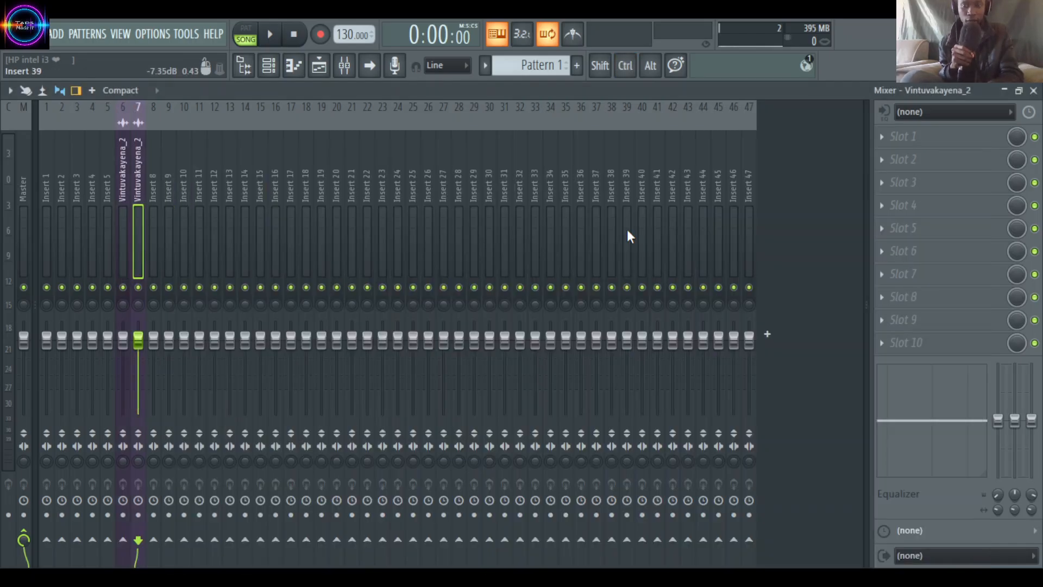
# Load Fruity Parametric EQ 2 in the Master track's first effect slot and start song playback, with the equalizer window moved nearer the mixer's centre
pyautogui.click(21, 193)
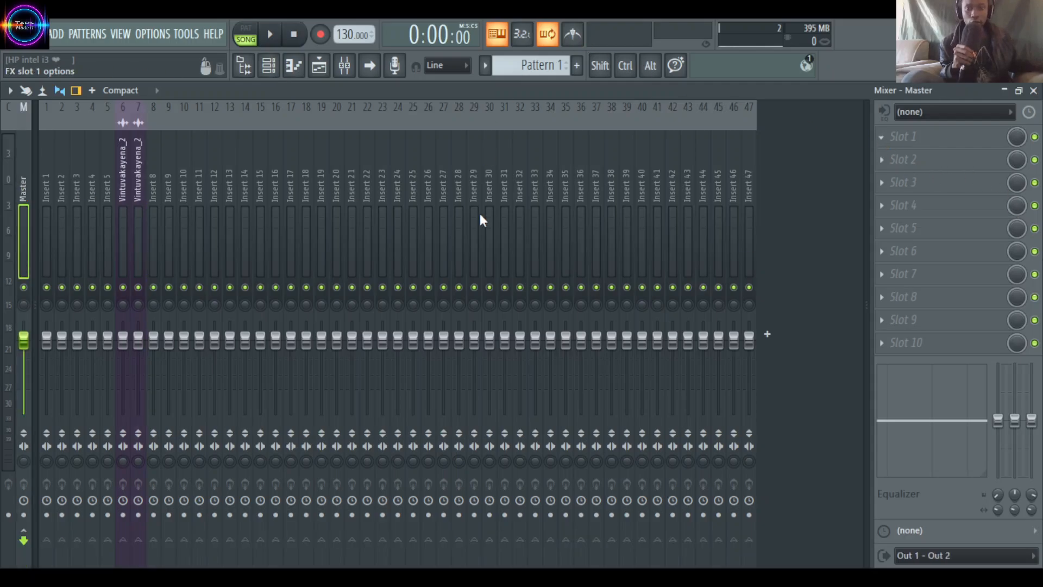
pyautogui.click(560, 324)
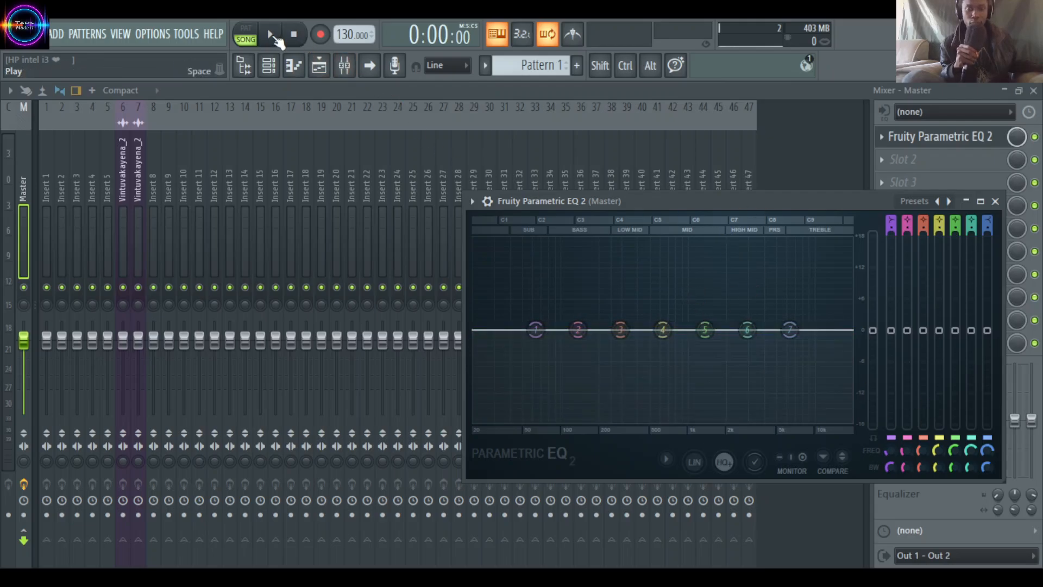
pyautogui.click(272, 36)
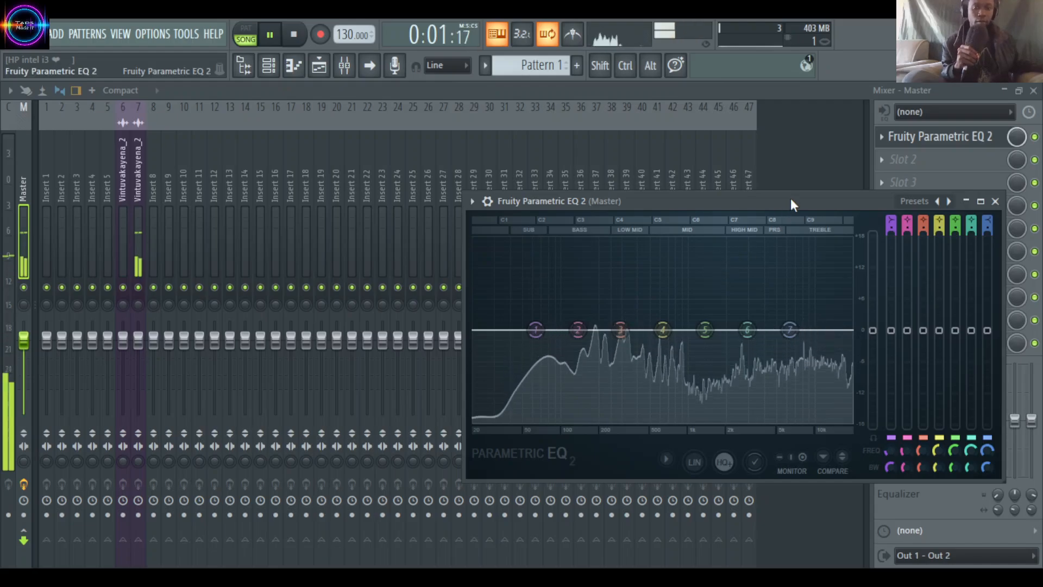
pyautogui.moveTo(790, 198); pyautogui.dragTo(603, 138)
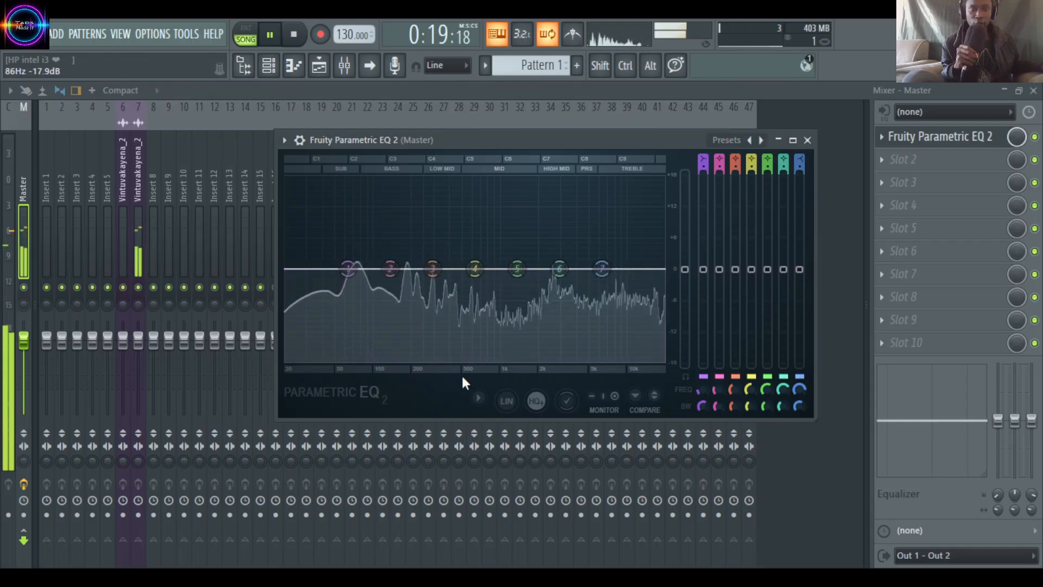
# Make equalizer band 1 a high pass filter and lower its frequency to about 27 Hz
pyautogui.moveTo(703, 163)
pyautogui.mouseDown()
pyautogui.moveTo(703, 197)
pyautogui.moveTo(703, 155)
pyautogui.mouseUp()
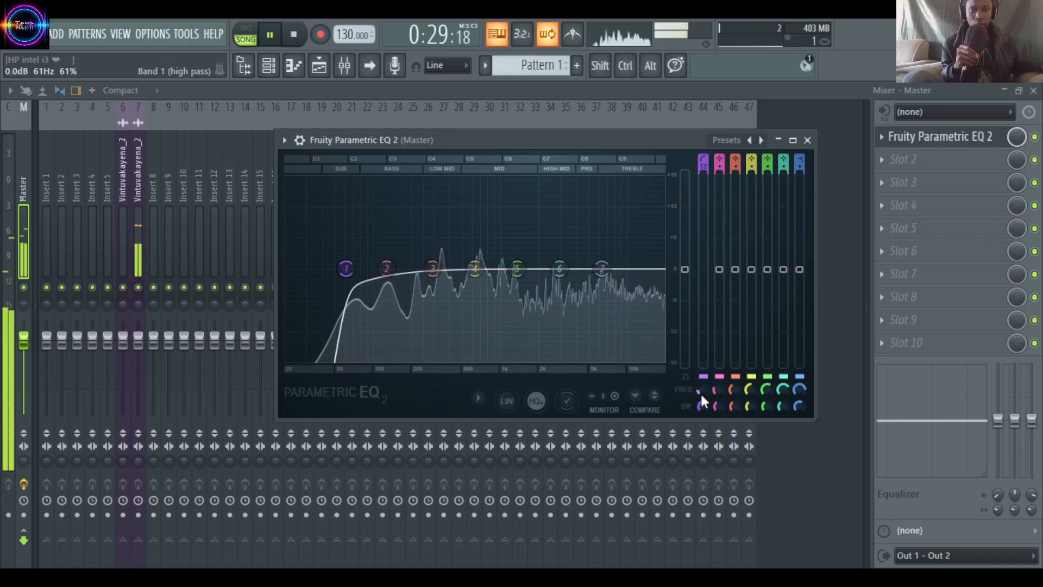
pyautogui.moveTo(715, 390)
pyautogui.mouseDown()
pyautogui.moveTo(702, 411)
pyautogui.moveTo(699, 395)
pyautogui.mouseUp()
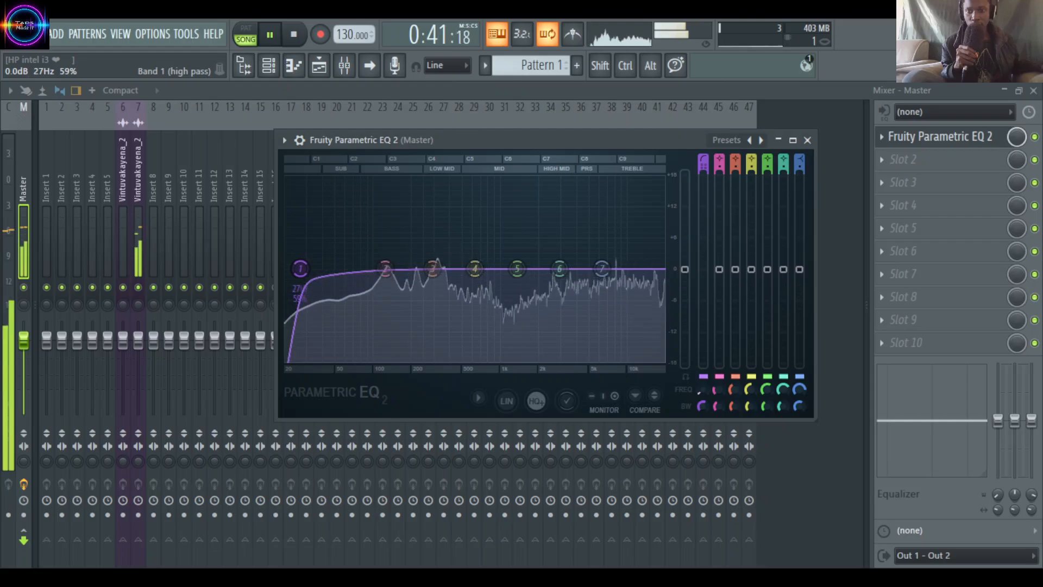
pyautogui.moveTo(698, 390); pyautogui.dragTo(699, 389)
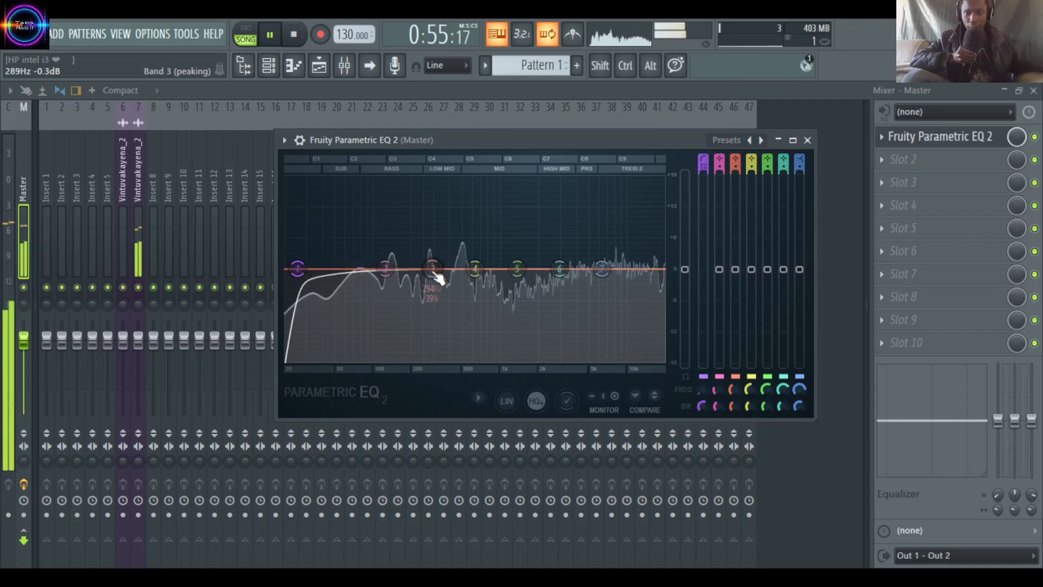
# Cut the low mids with equalizer band 3 by about 3 dB near 250 Hz
pyautogui.moveTo(438, 277); pyautogui.dragTo(425, 273)
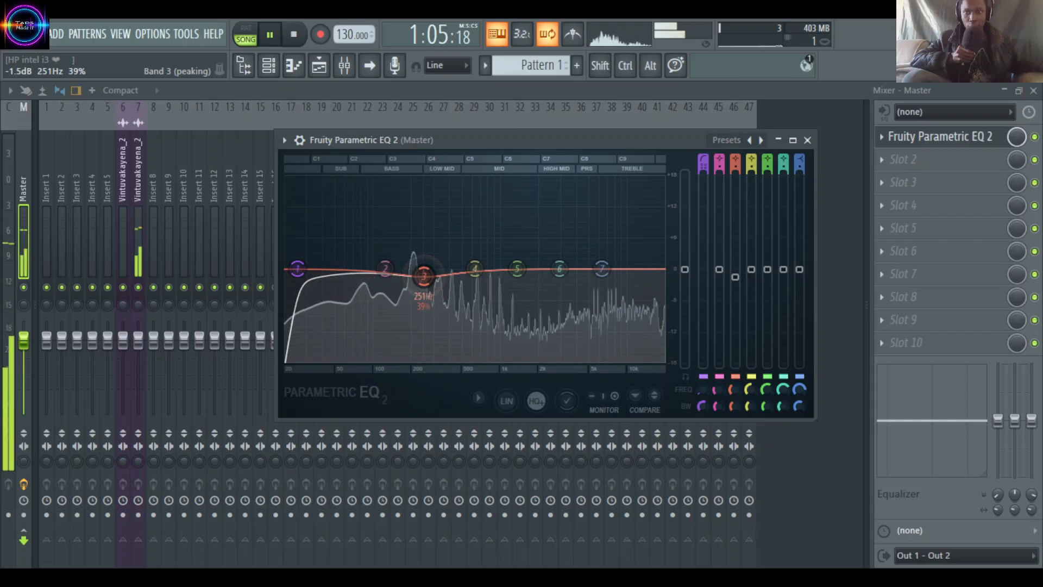
pyautogui.moveTo(424, 276); pyautogui.dragTo(425, 275)
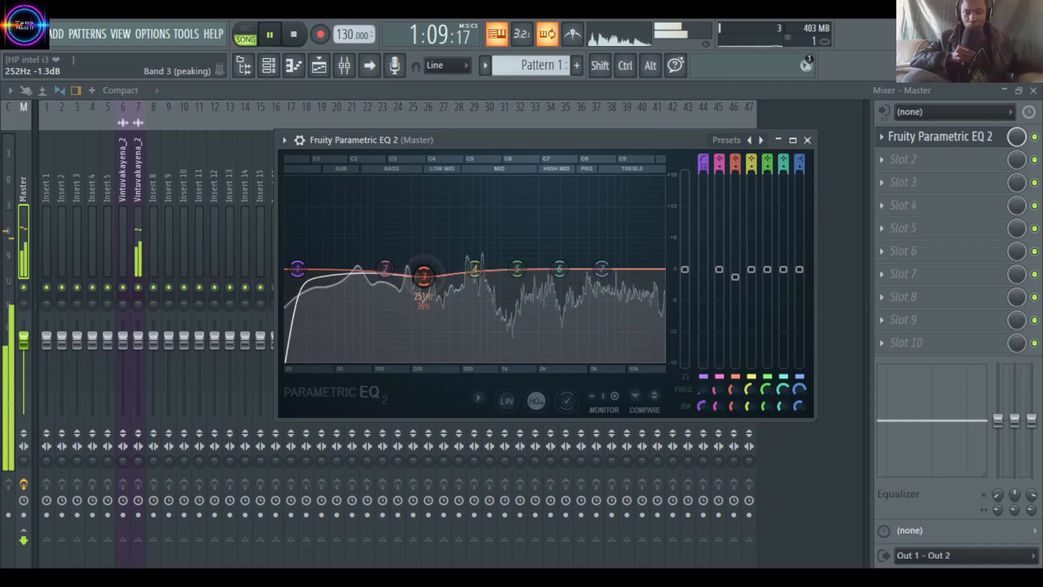
pyautogui.moveTo(424, 277); pyautogui.dragTo(424, 277)
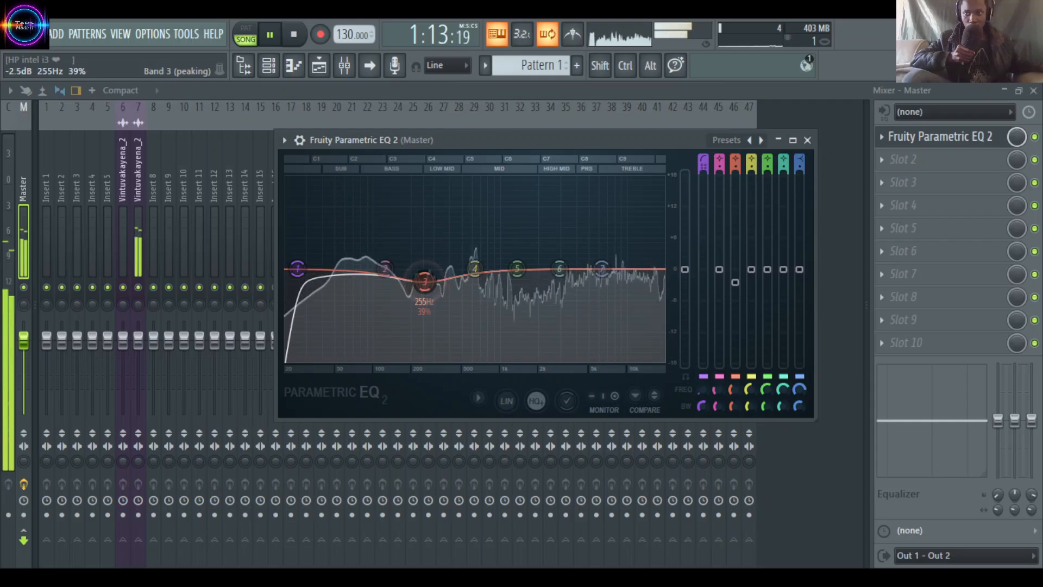
pyautogui.moveTo(424, 281); pyautogui.dragTo(423, 282)
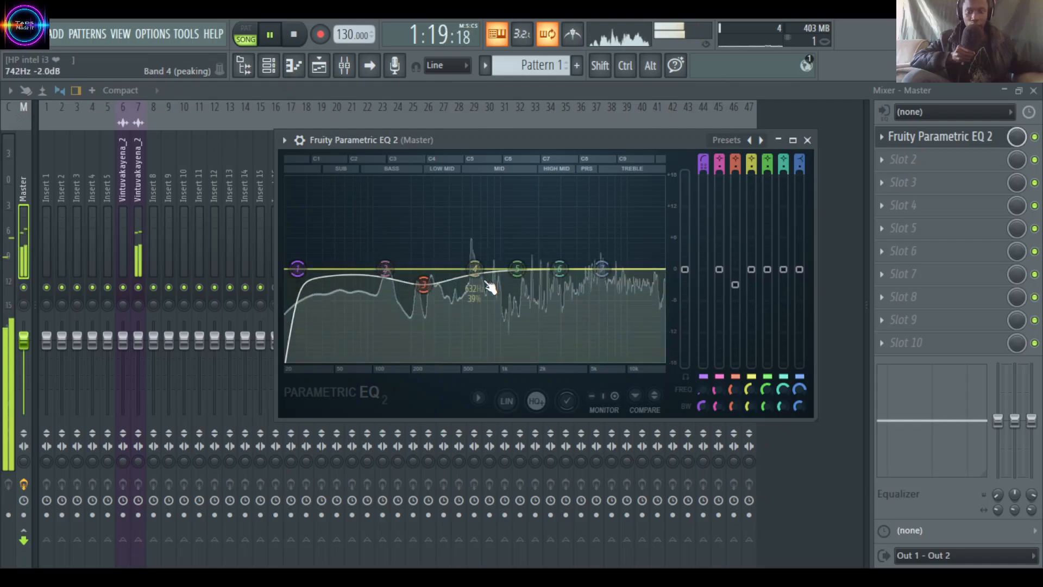
# Boost the treble with the band 7 high shelf by about 2 dB near 10 kHz, and close the equalizer
pyautogui.moveTo(601, 268); pyautogui.dragTo(620, 269)
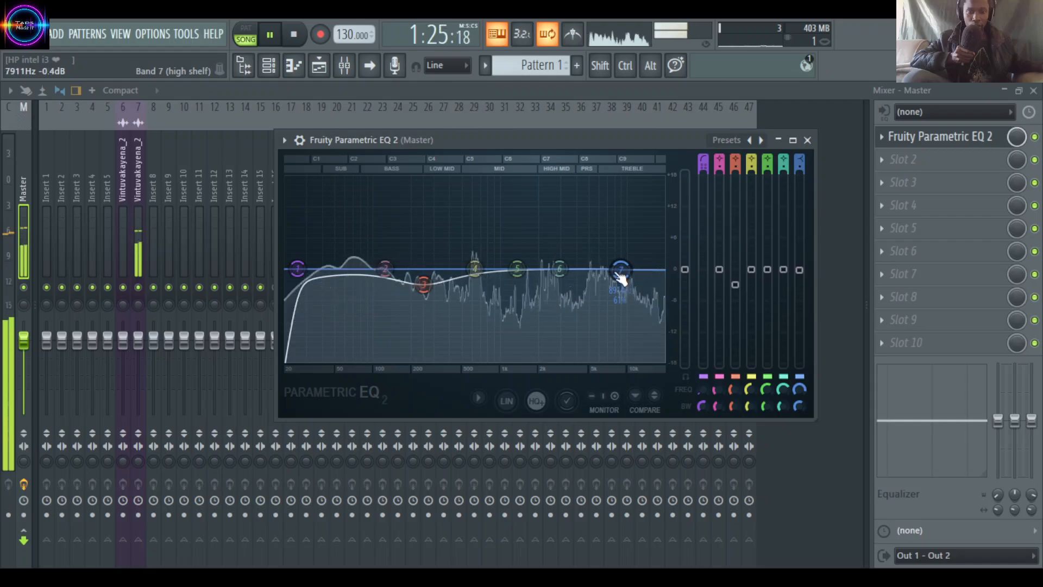
pyautogui.moveTo(620, 270); pyautogui.dragTo(622, 269)
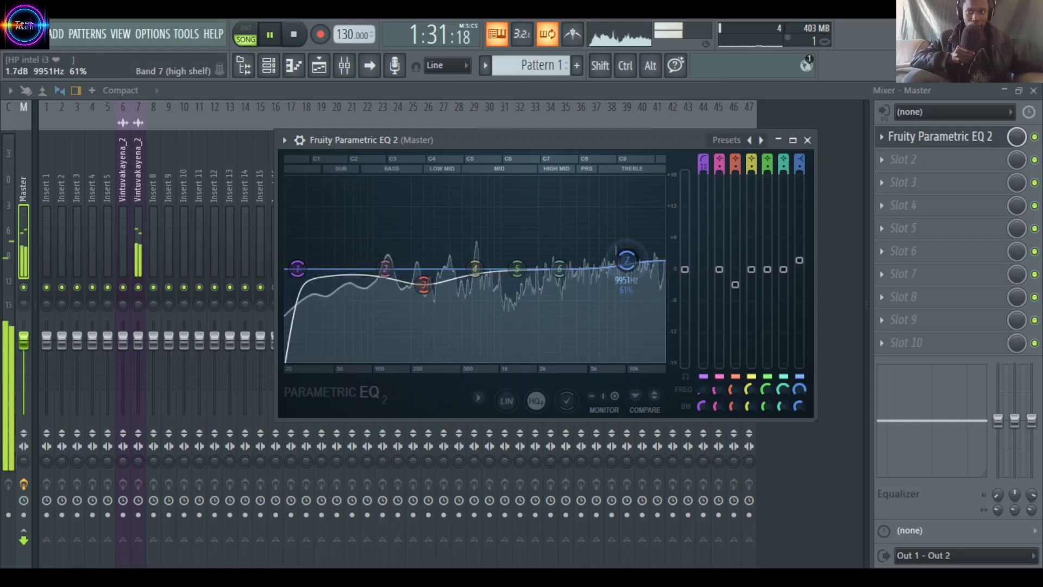
pyautogui.moveTo(627, 260); pyautogui.dragTo(634, 262)
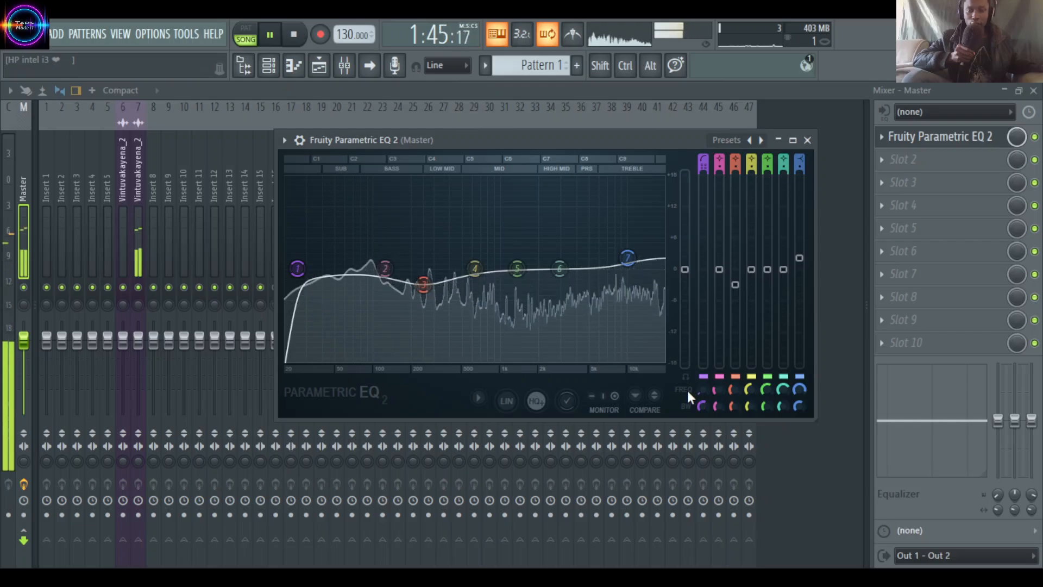
pyautogui.moveTo(579, 142); pyautogui.dragTo(571, 120)
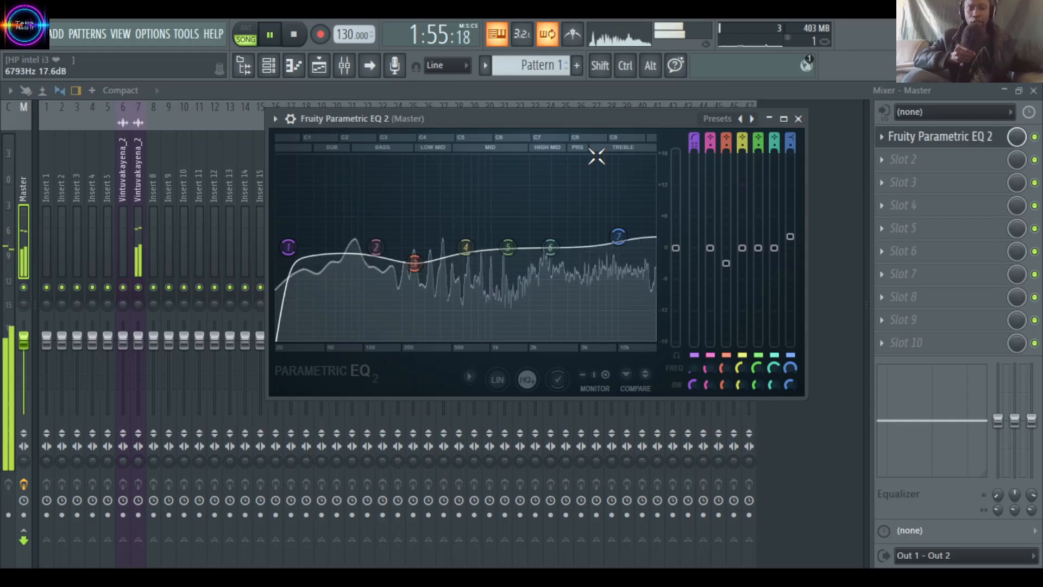
pyautogui.click(798, 119)
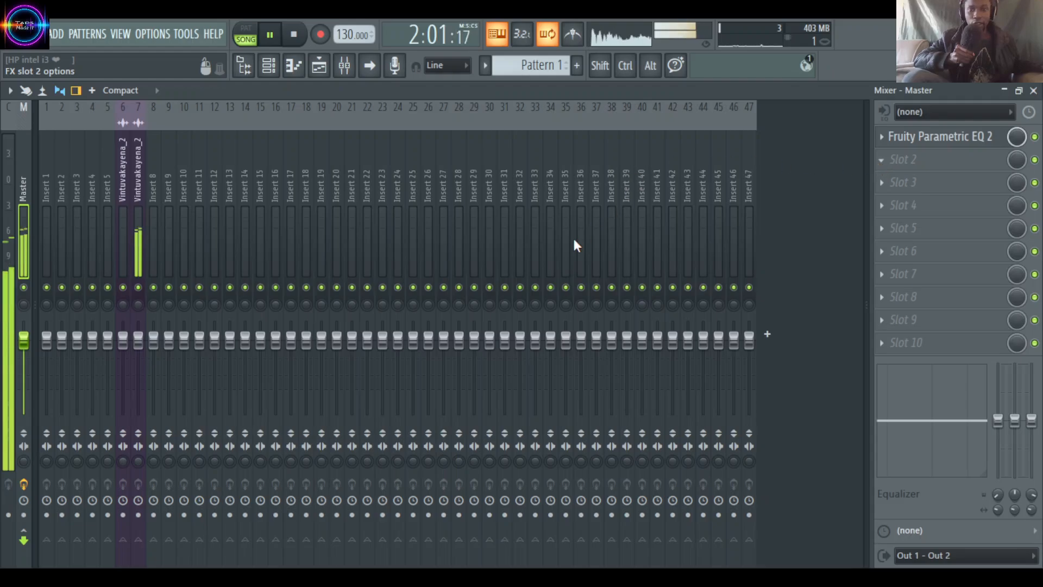
# Load Fruity Compressor in the Master track's second slot and set ratio 2.0:1, attack 26.7 ms and release 110 ms
pyautogui.click(596, 143)
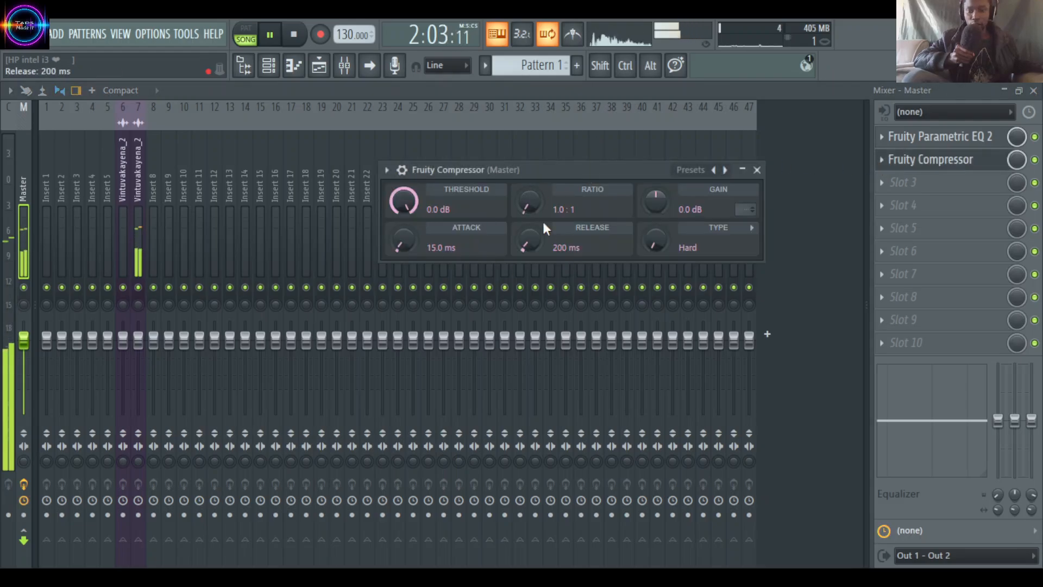
pyautogui.moveTo(558, 173); pyautogui.dragTo(556, 227)
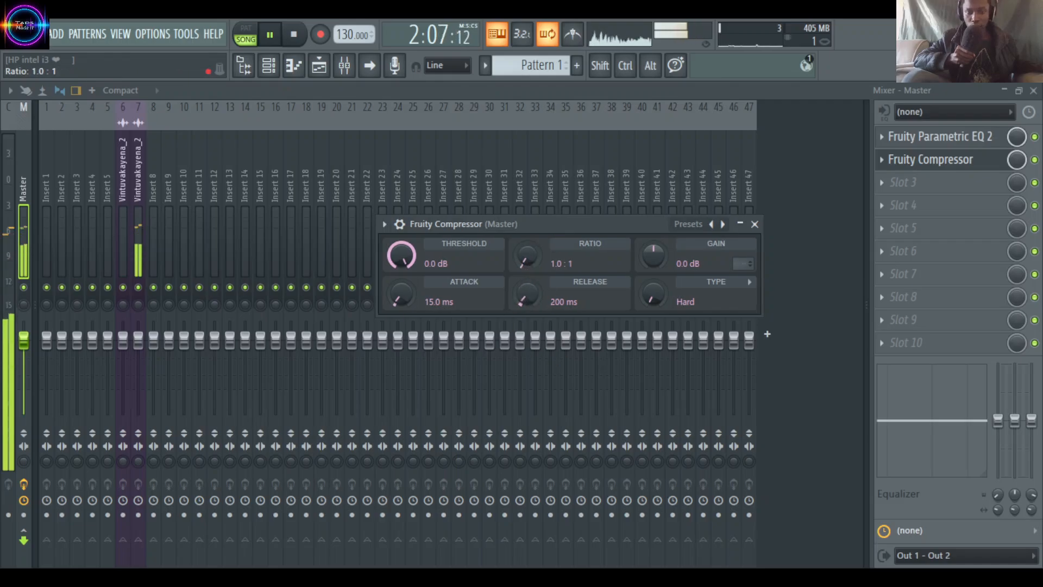
pyautogui.moveTo(527, 256); pyautogui.dragTo(527, 258)
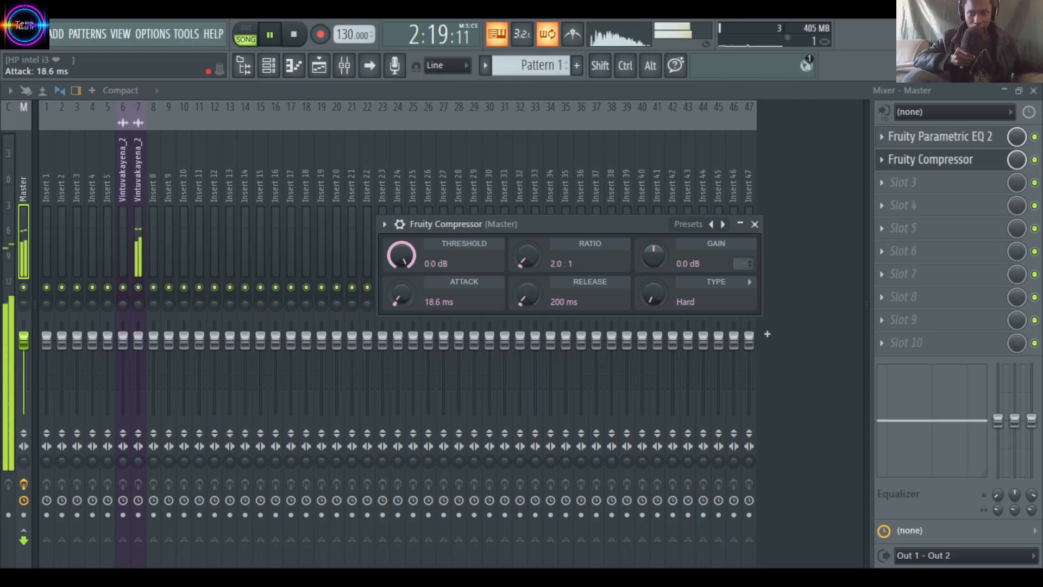
pyautogui.moveTo(401, 293); pyautogui.dragTo(401, 290)
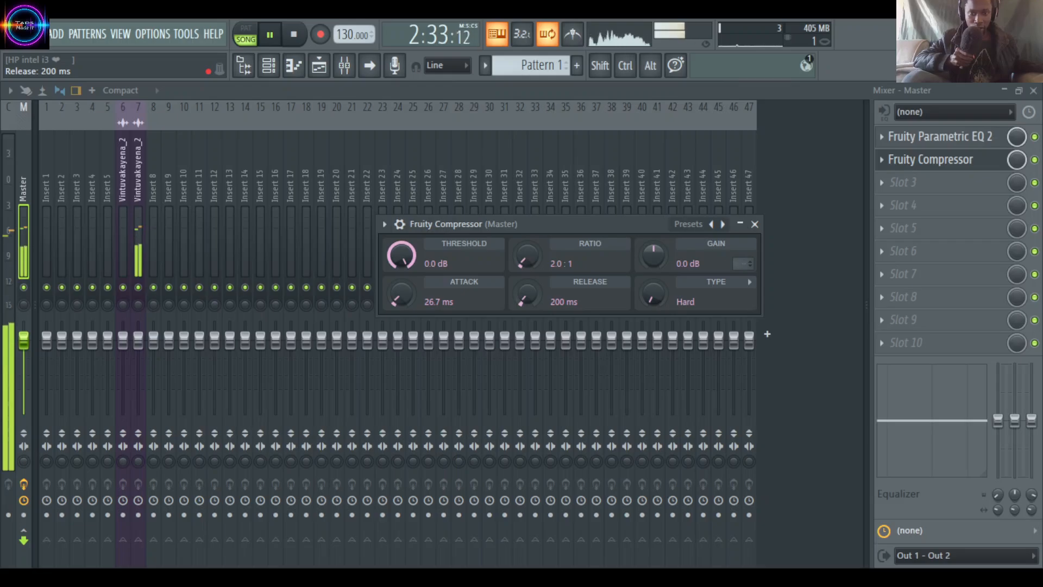
pyautogui.moveTo(528, 295); pyautogui.dragTo(528, 297)
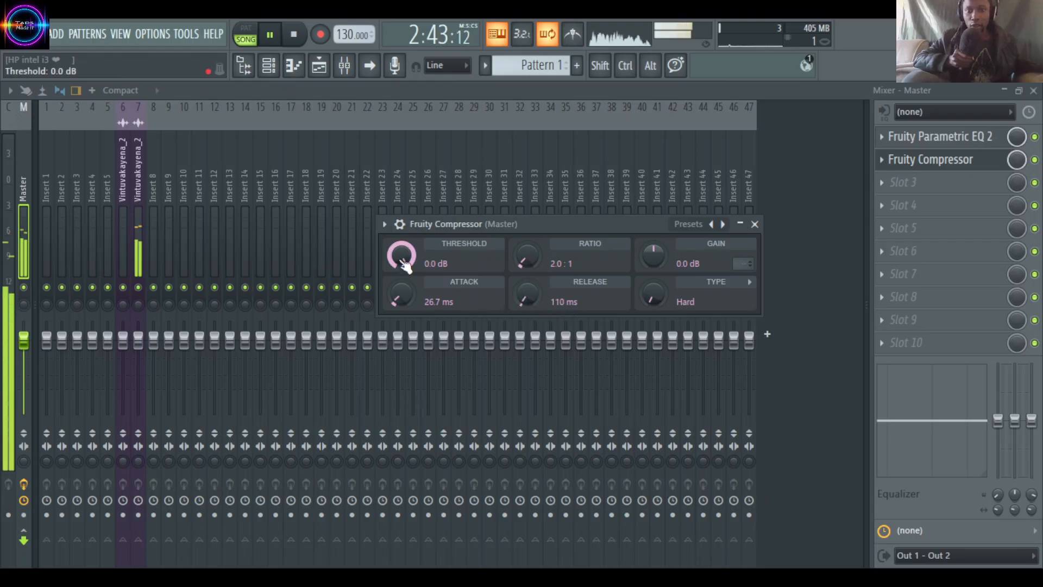
# Set the compressor's threshold to -17.4 dB, comparing it with a higher threshold of -6.6 dB during playback
pyautogui.moveTo(405, 265); pyautogui.dragTo(404, 271)
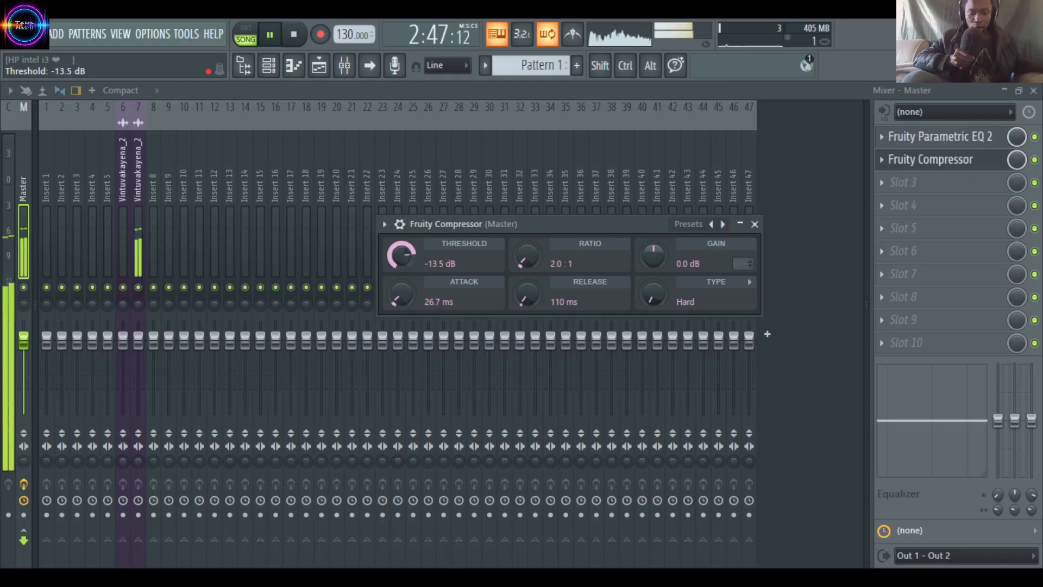
pyautogui.moveTo(404, 271); pyautogui.dragTo(404, 274)
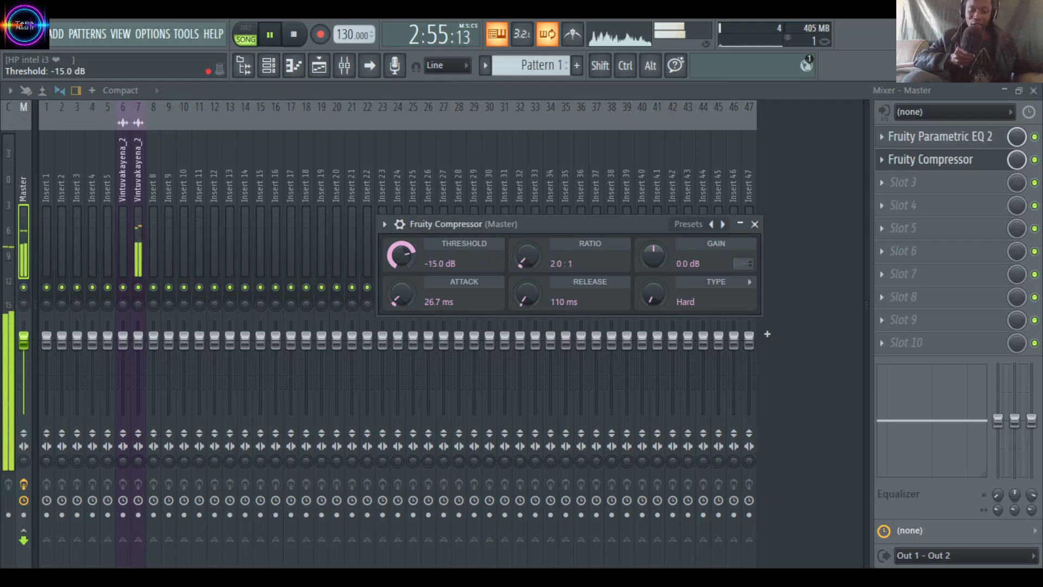
pyautogui.moveTo(402, 255); pyautogui.dragTo(401, 256)
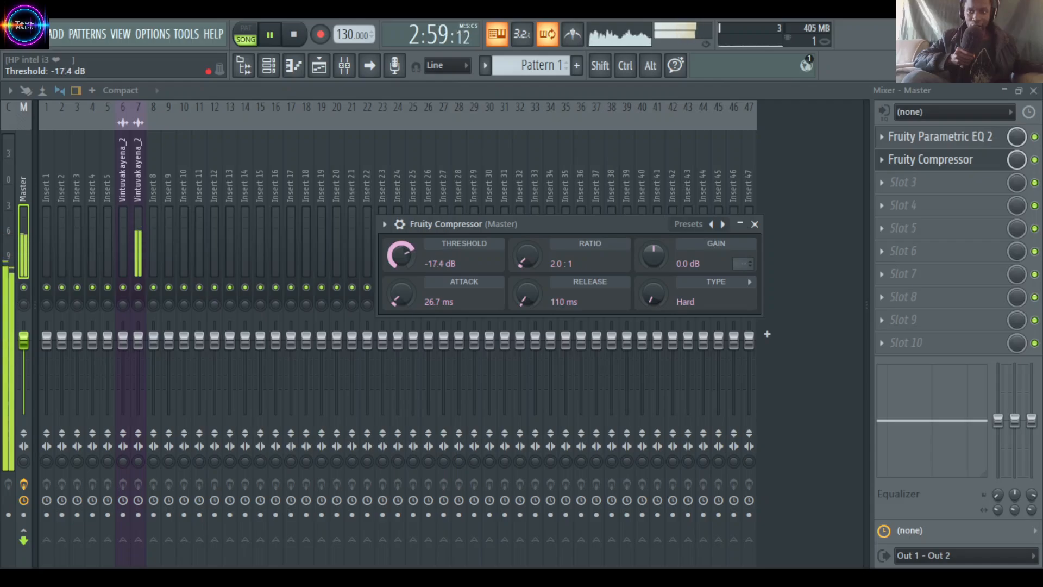
pyautogui.moveTo(401, 255); pyautogui.dragTo(401, 232)
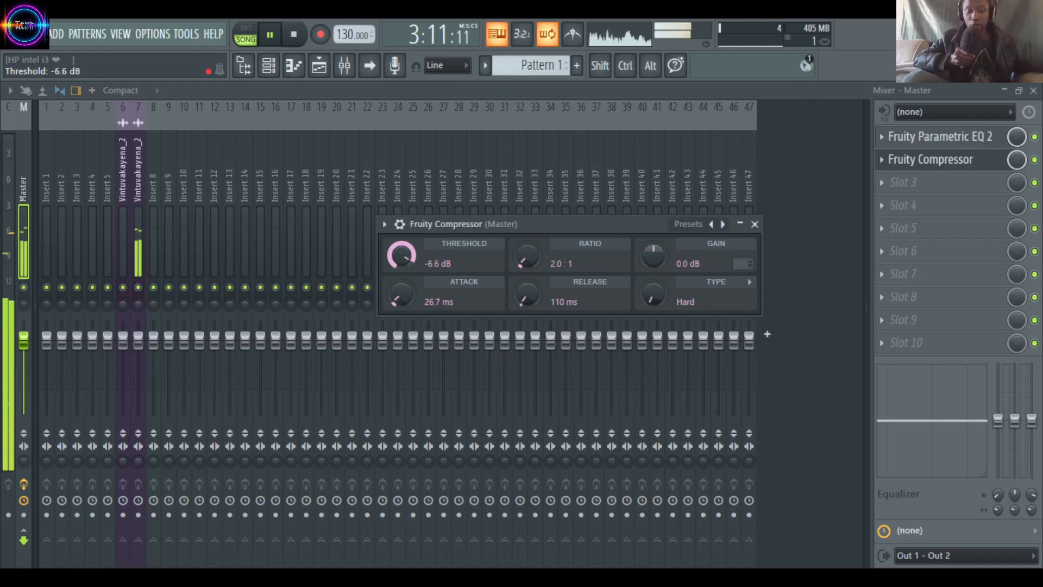
pyautogui.moveTo(401, 256); pyautogui.dragTo(401, 277)
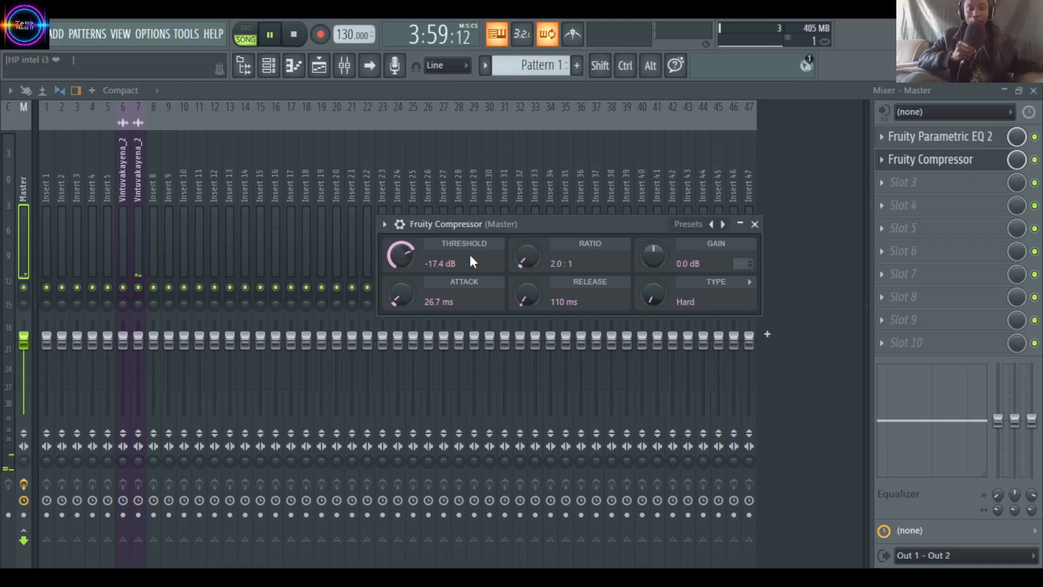
# Load Fruity Soft Clipper in the Master track's third slot and raise its threshold above -4.4 dB
pyautogui.click(888, 185)
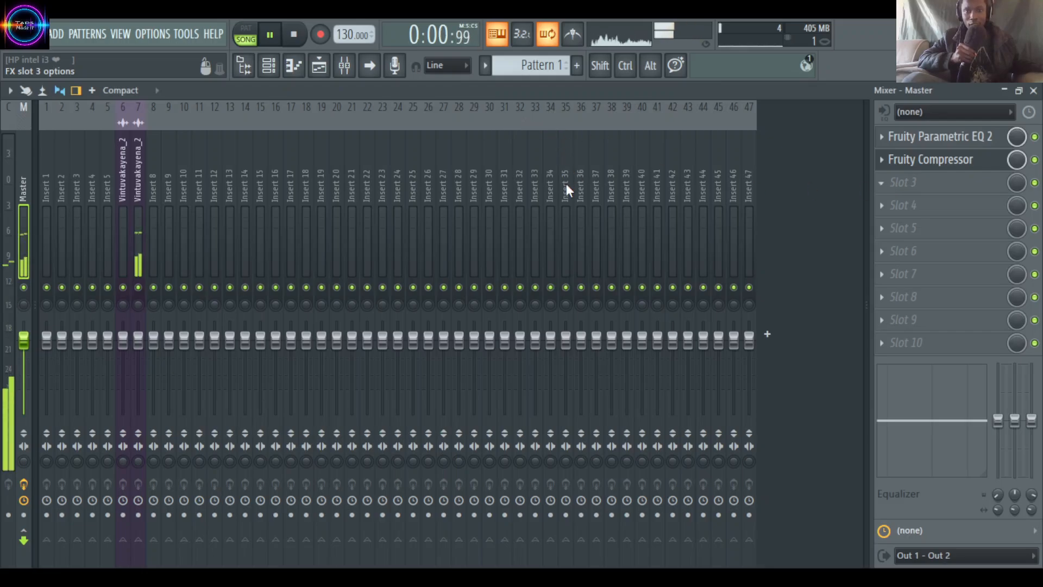
pyautogui.click(566, 190)
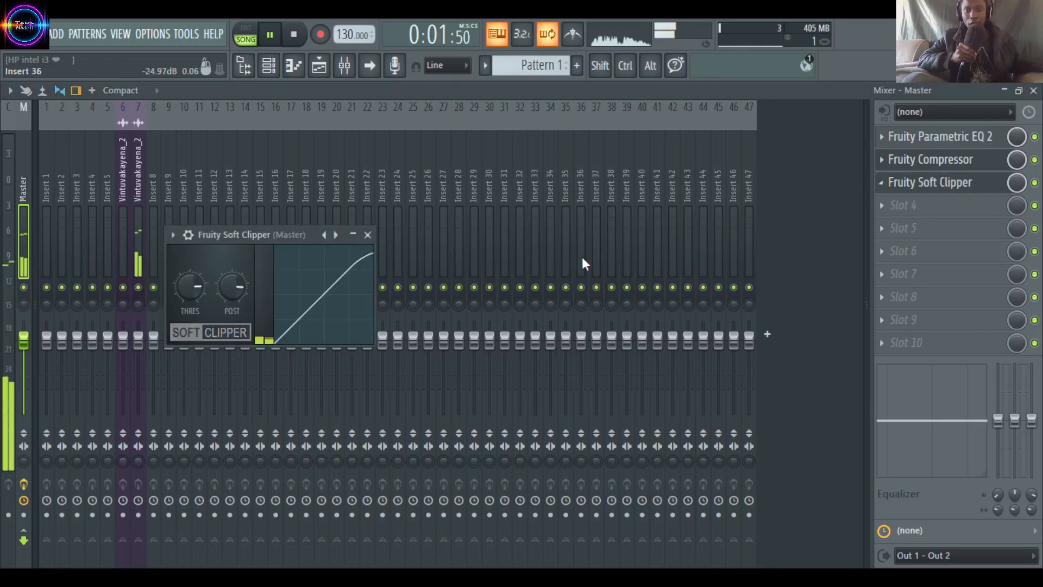
pyautogui.moveTo(268, 232); pyautogui.dragTo(486, 190)
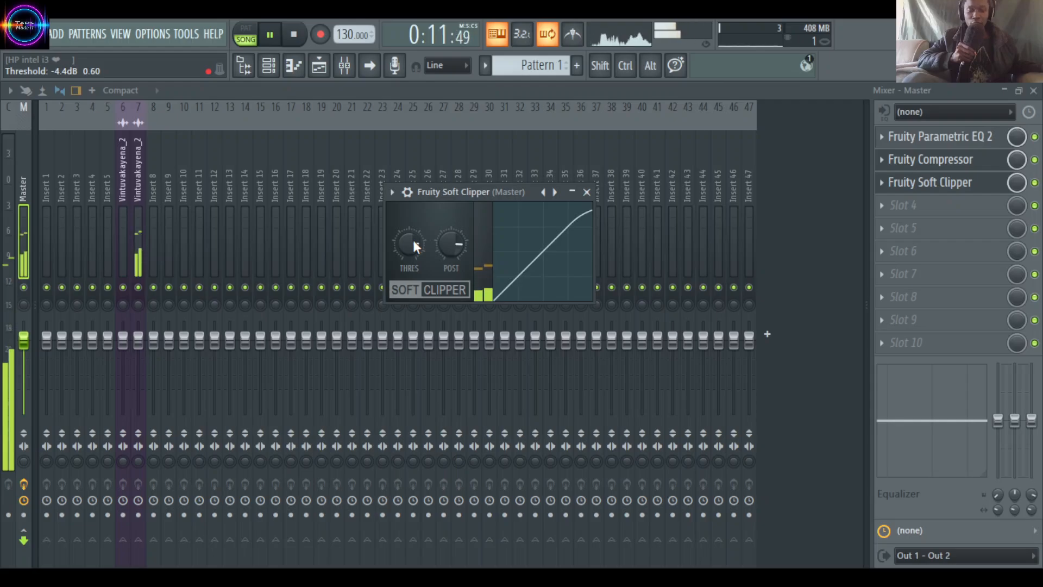
pyautogui.moveTo(410, 244); pyautogui.dragTo(409, 230)
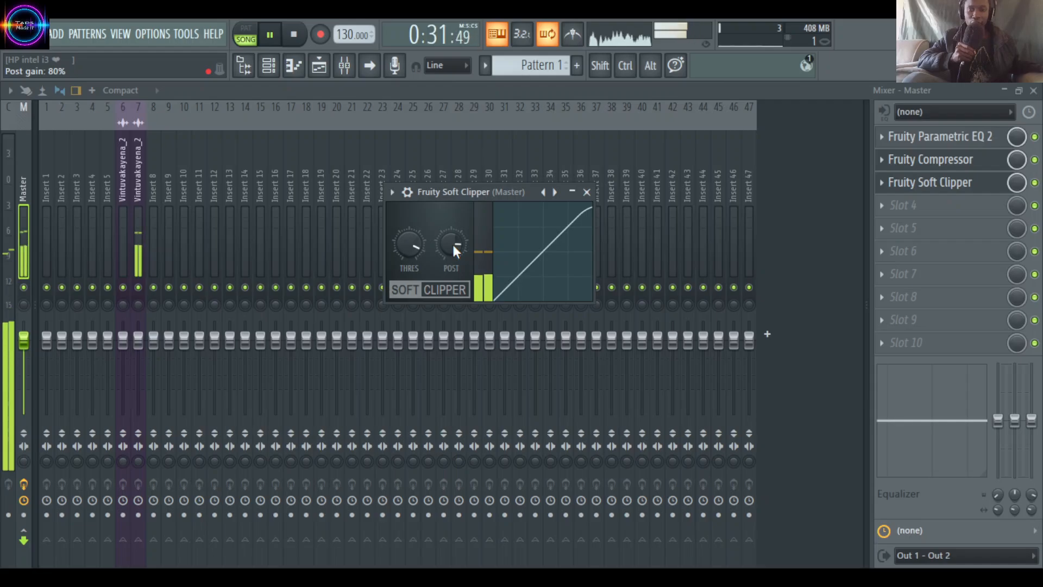
# Try a post gain of 84% on the Fruity Soft Clipper during playback
pyautogui.moveTo(452, 242); pyautogui.dragTo(452, 238)
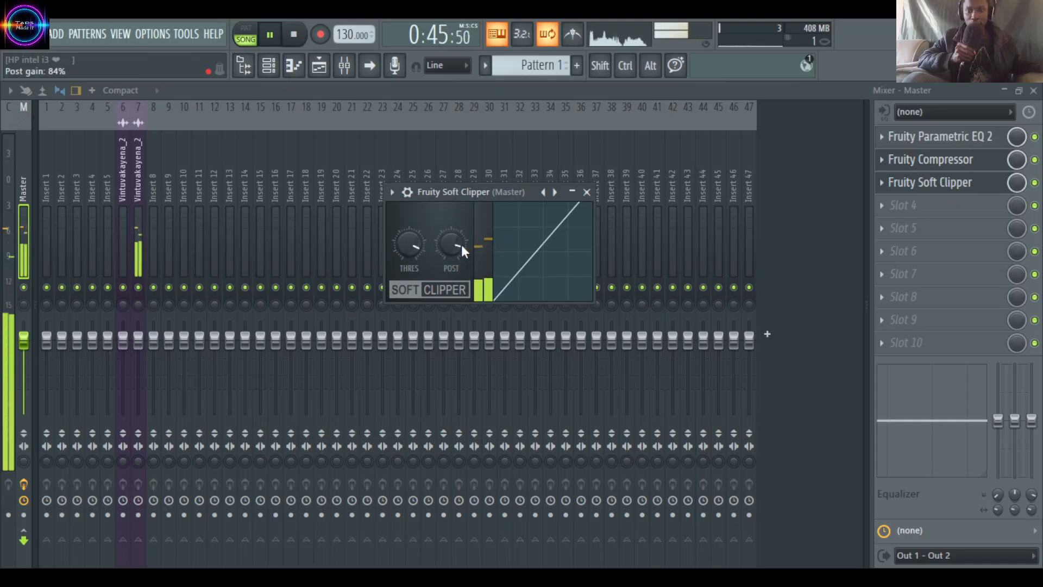
pyautogui.scroll(-3, 461, 244)
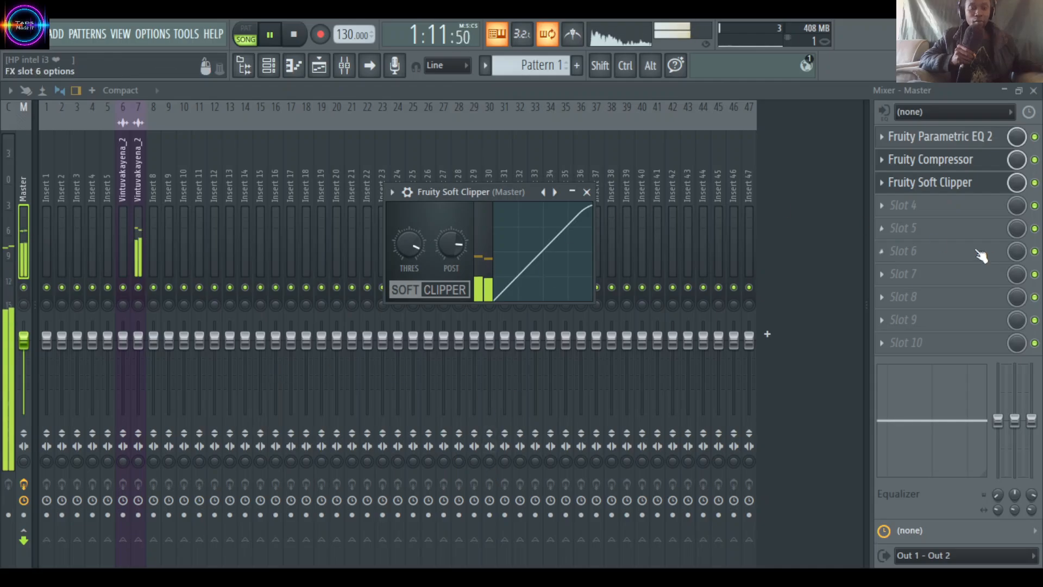
# Load Fruity Stereo Enhancer in the Master track's fourth slot, widen its stereo separation, and close it
pyautogui.click(885, 205)
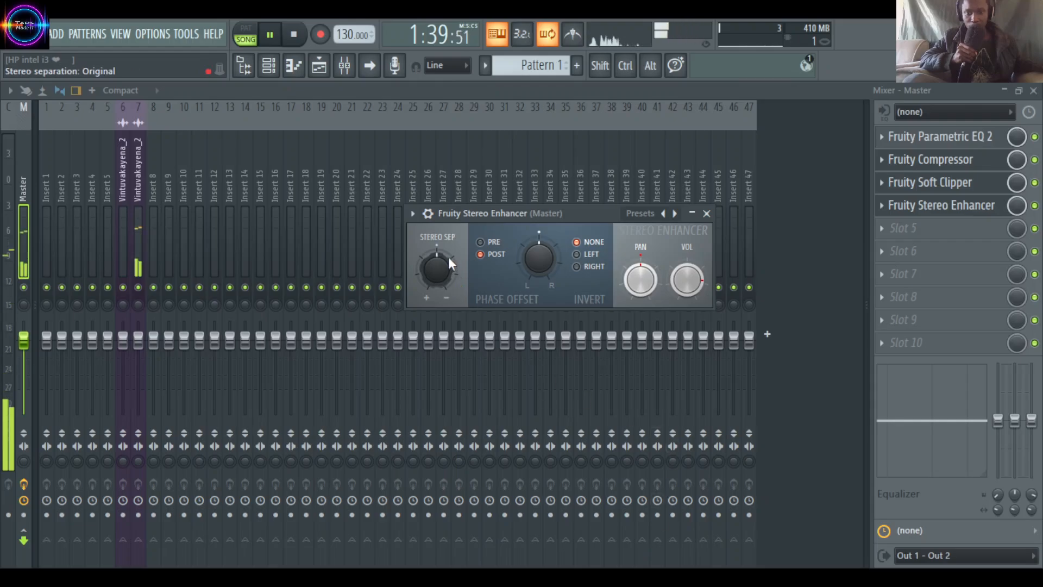
pyautogui.moveTo(448, 261); pyautogui.dragTo(448, 280)
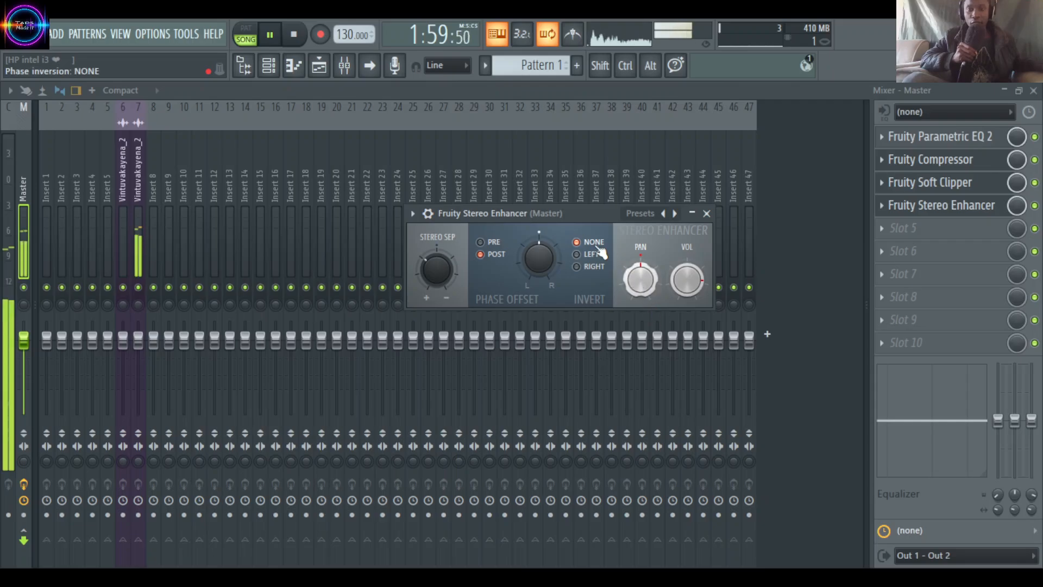
pyautogui.moveTo(559, 210); pyautogui.dragTo(510, 177)
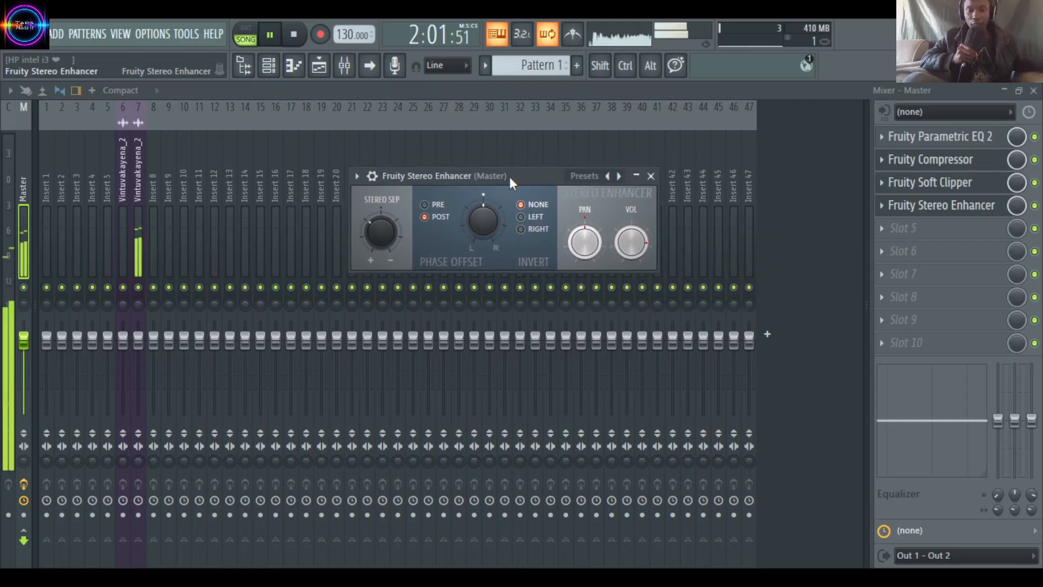
pyautogui.click(651, 176)
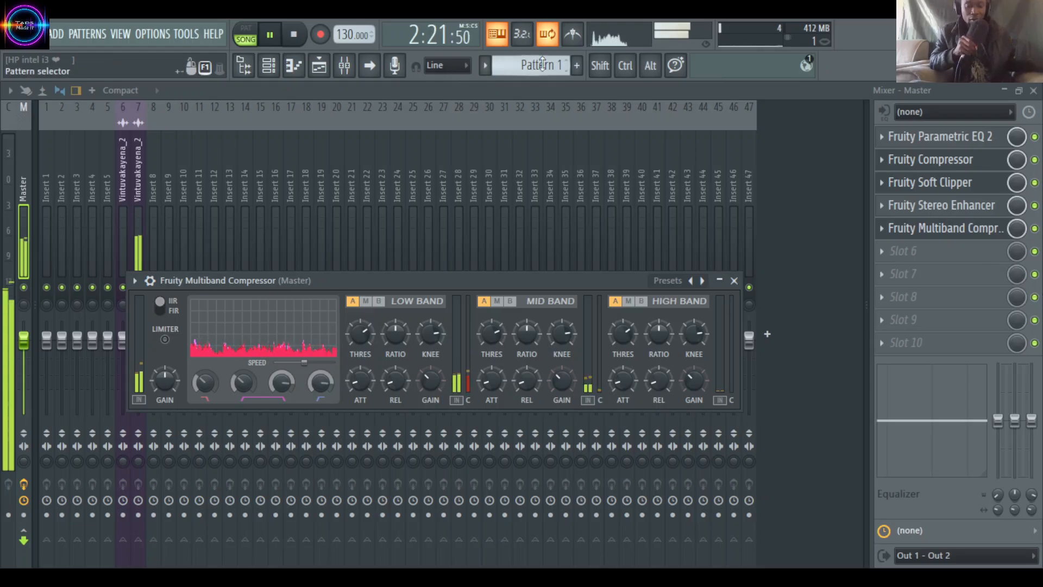
# Load Fruity Multiband Compressor in the Master track's fifth slot and raise the low band's ratio above 2.0:1
pyautogui.moveTo(465, 279); pyautogui.dragTo(483, 227)
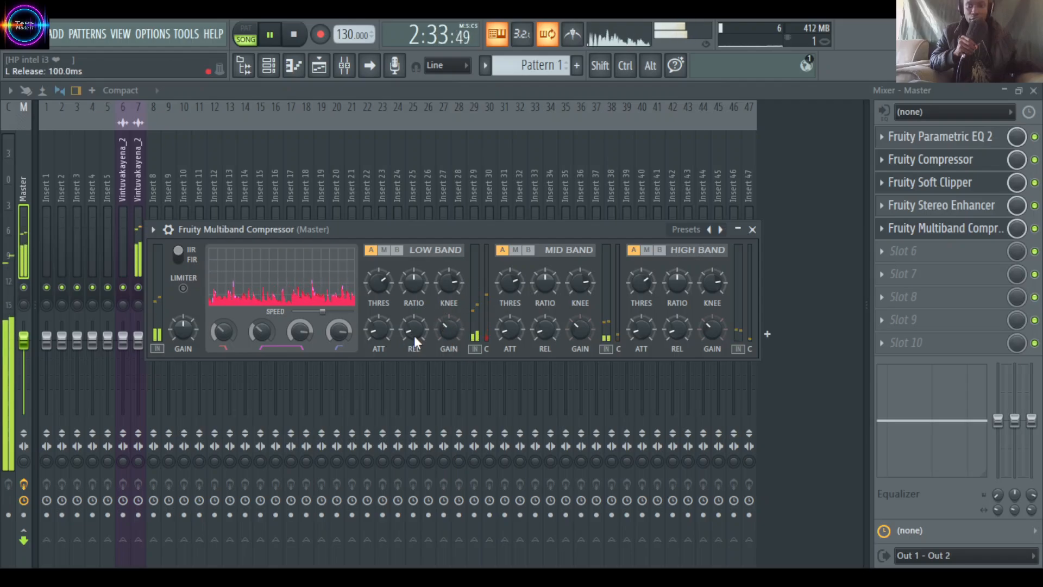
pyautogui.click(218, 330)
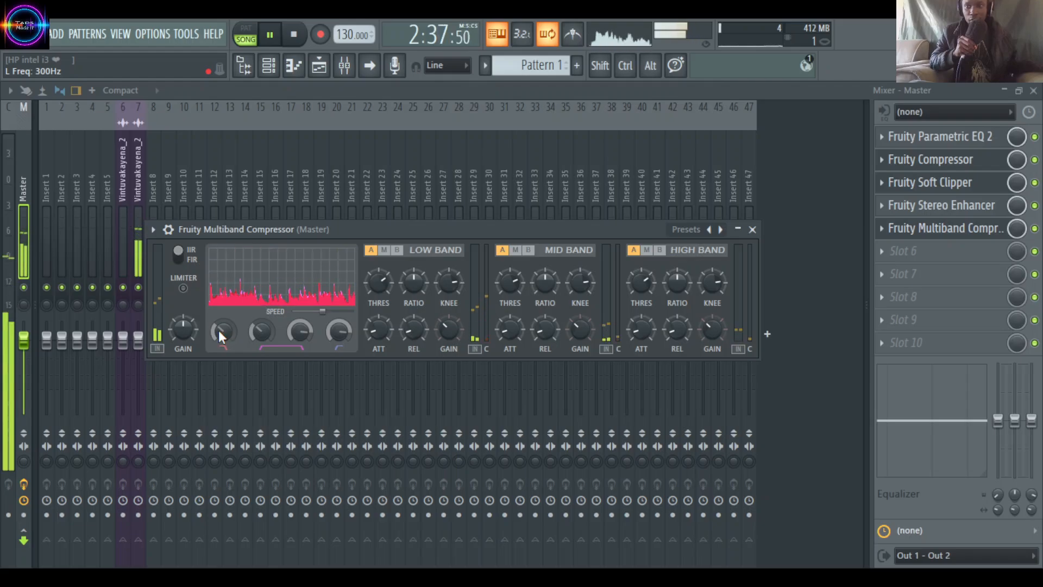
pyautogui.moveTo(218, 330); pyautogui.dragTo(218, 343)
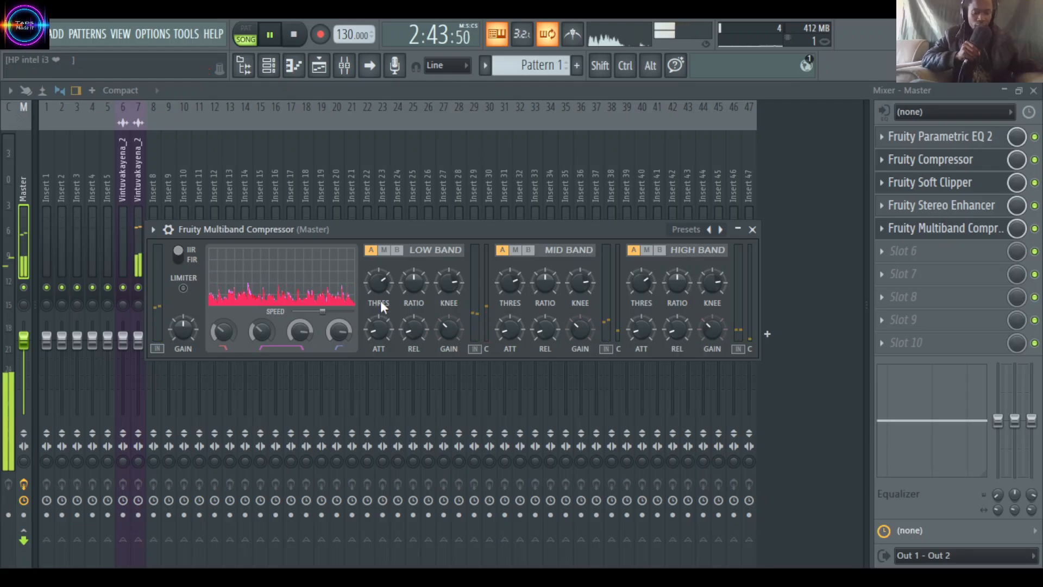
pyautogui.moveTo(415, 285); pyautogui.dragTo(415, 286)
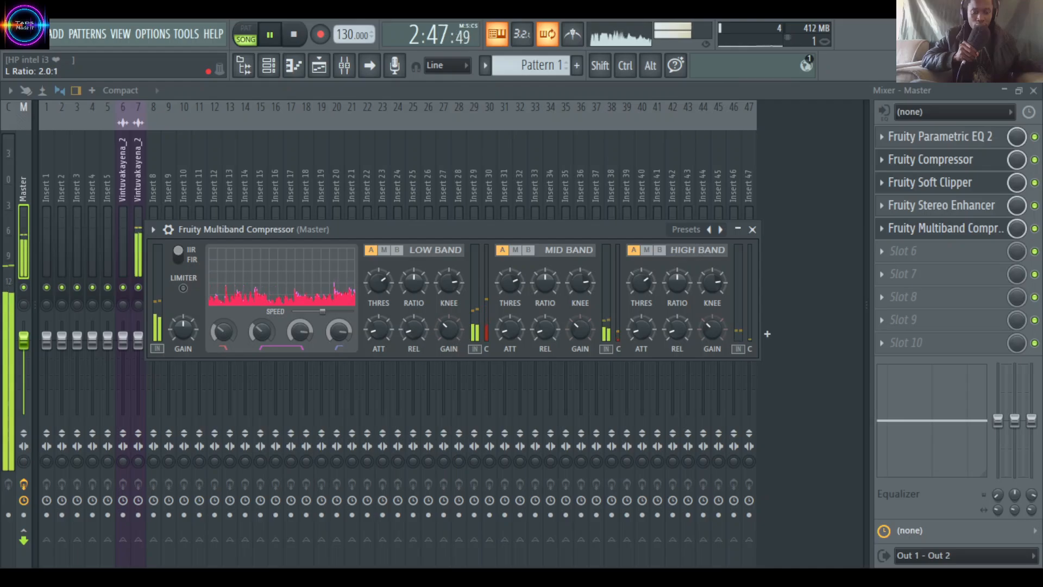
pyautogui.moveTo(415, 285); pyautogui.dragTo(415, 274)
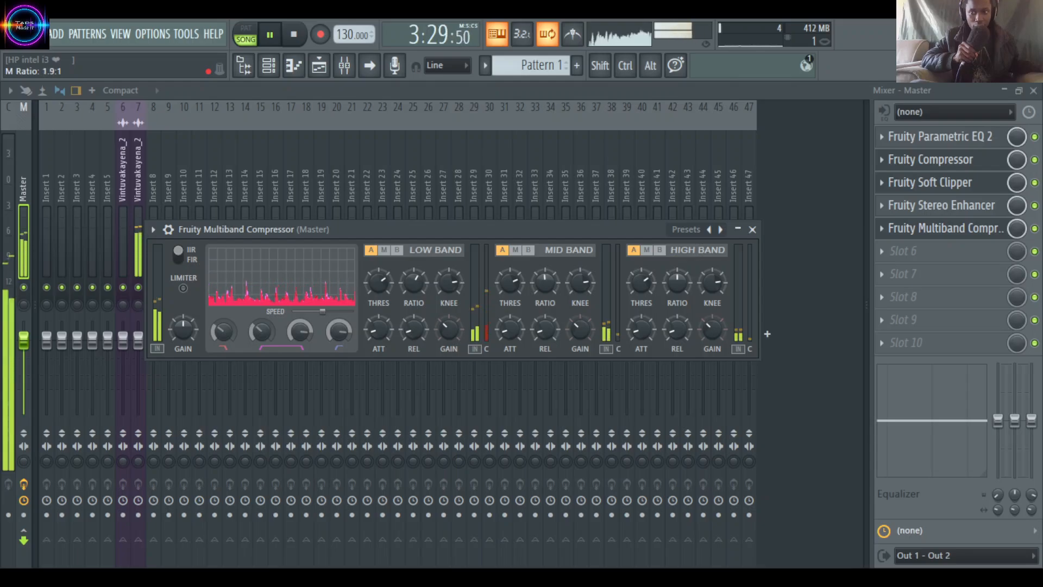
# Lower the multiband compressor's mid band ratio below 1.9:1, comparing settings down to 1.5:1 during playback
pyautogui.moveTo(545, 282); pyautogui.dragTo(545, 285)
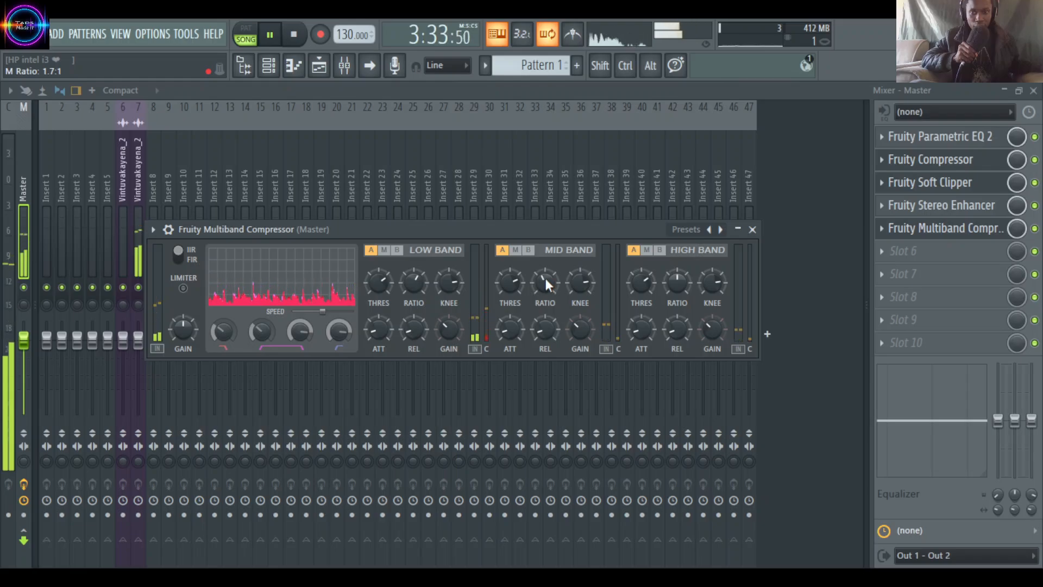
pyautogui.moveTo(545, 278); pyautogui.dragTo(545, 282)
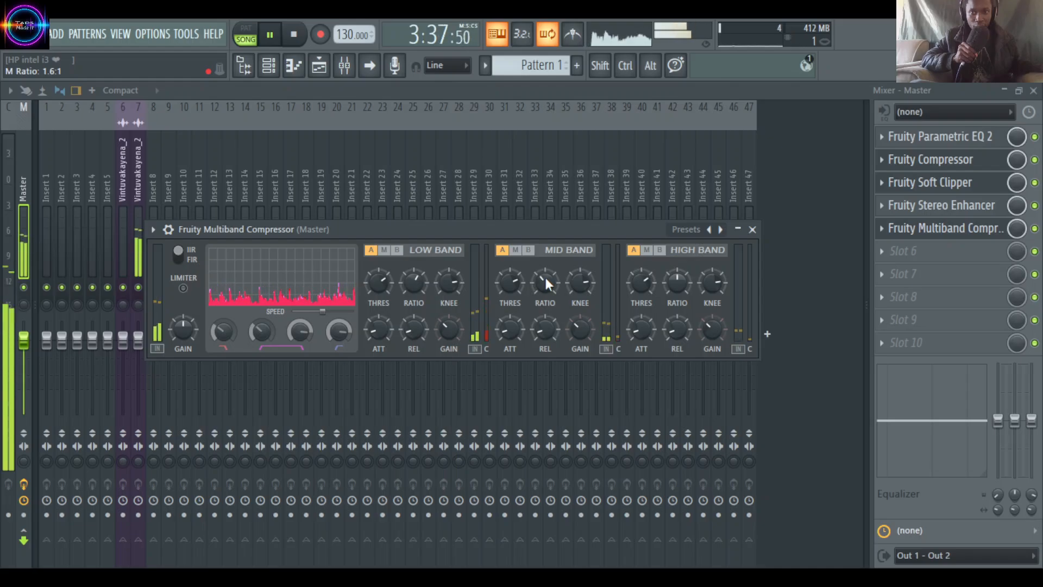
pyautogui.moveTo(544, 275); pyautogui.dragTo(542, 277)
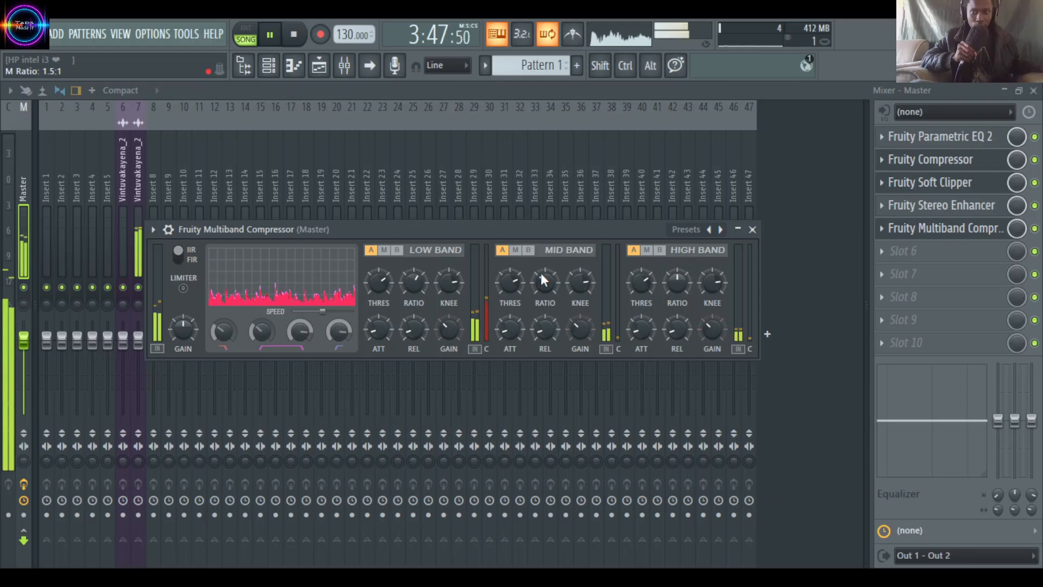
pyautogui.moveTo(541, 277); pyautogui.dragTo(541, 274)
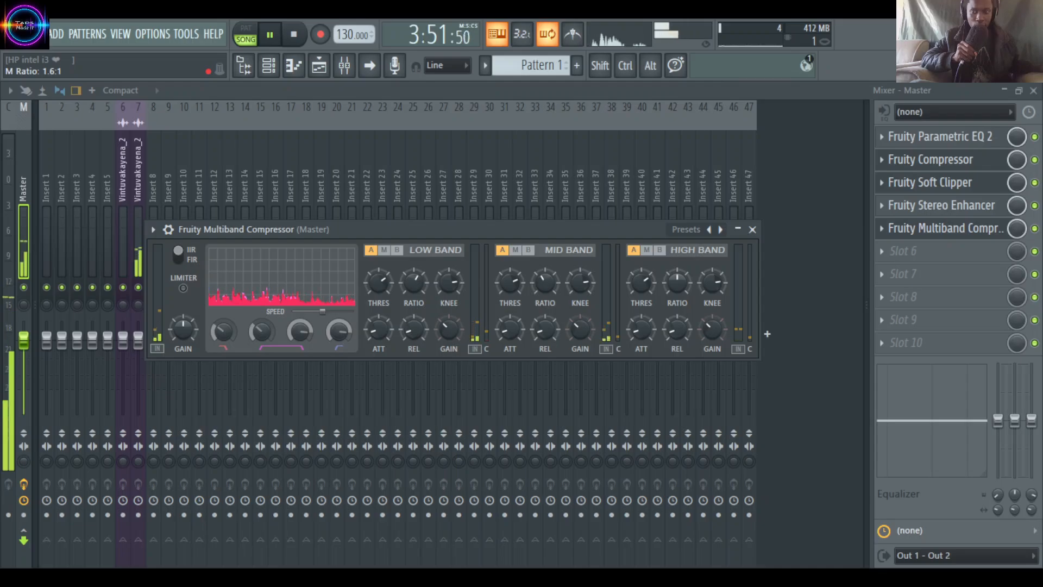
pyautogui.moveTo(545, 277); pyautogui.dragTo(545, 273)
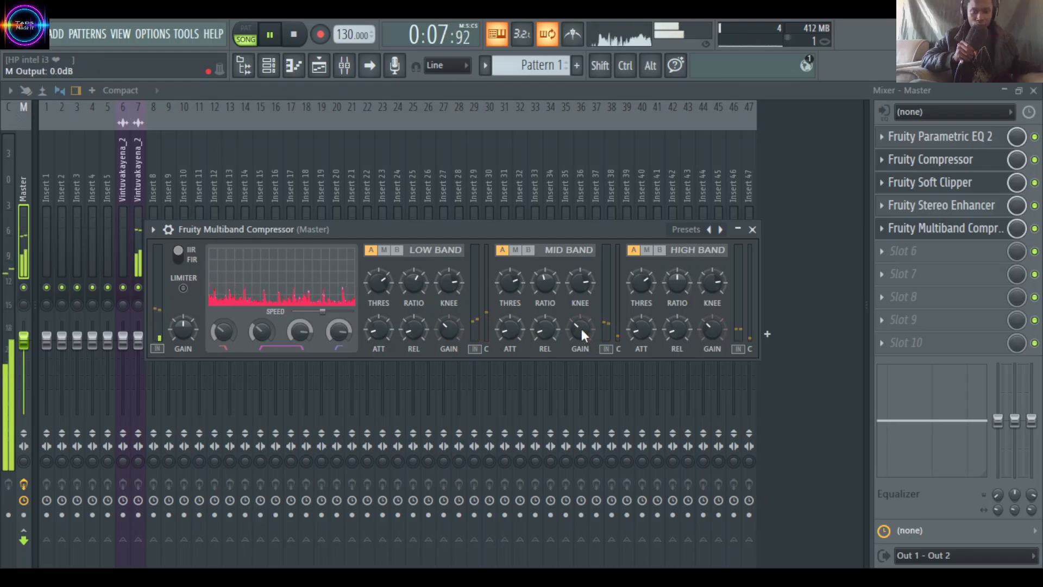
# Set the high band's ratio to 1.5:1 and lower its threshold to around -31 dB
pyautogui.moveTo(643, 230); pyautogui.dragTo(628, 228)
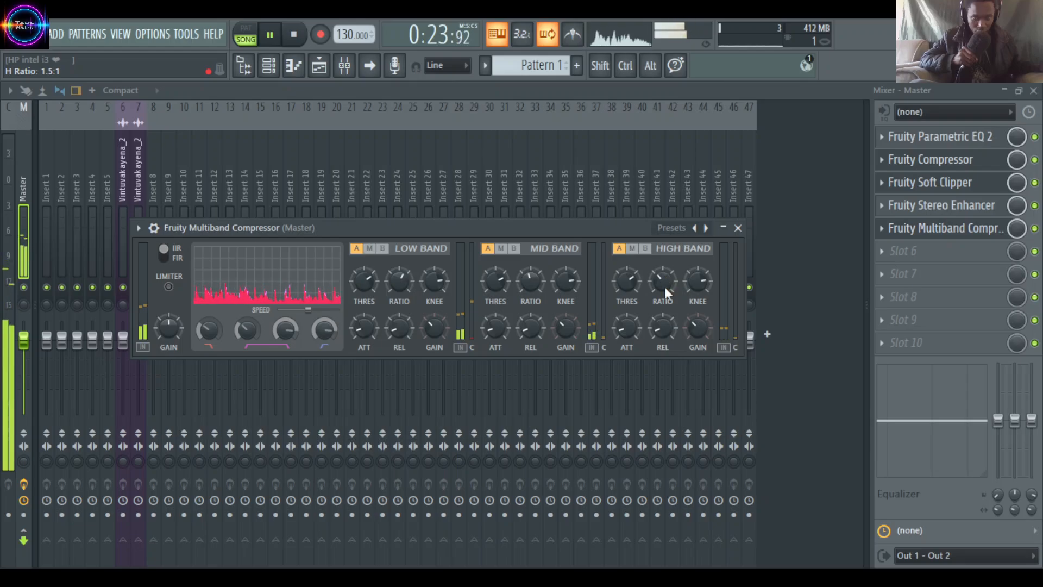
pyautogui.moveTo(630, 280); pyautogui.dragTo(631, 307)
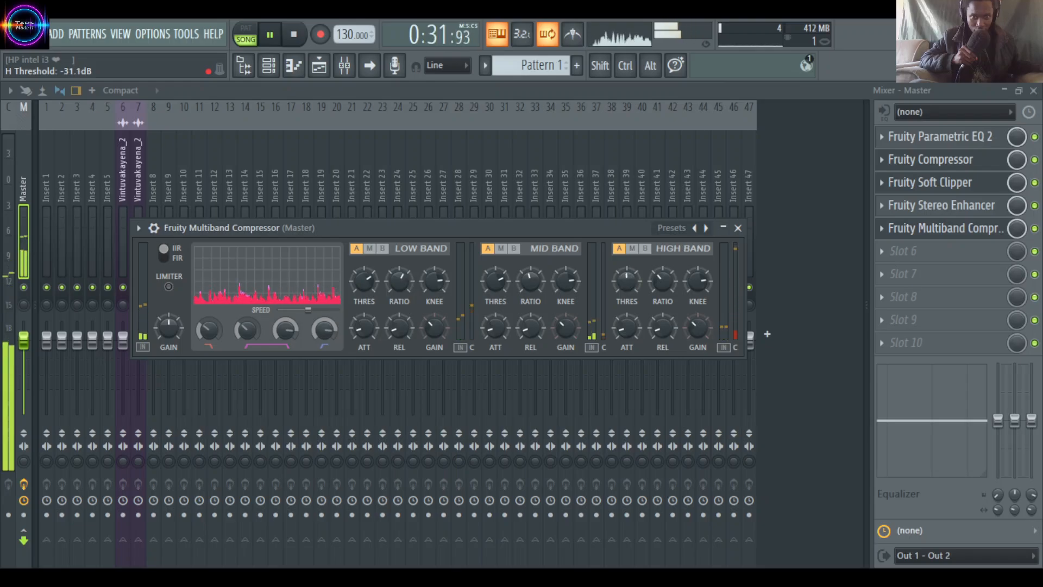
pyautogui.moveTo(629, 283); pyautogui.dragTo(629, 277)
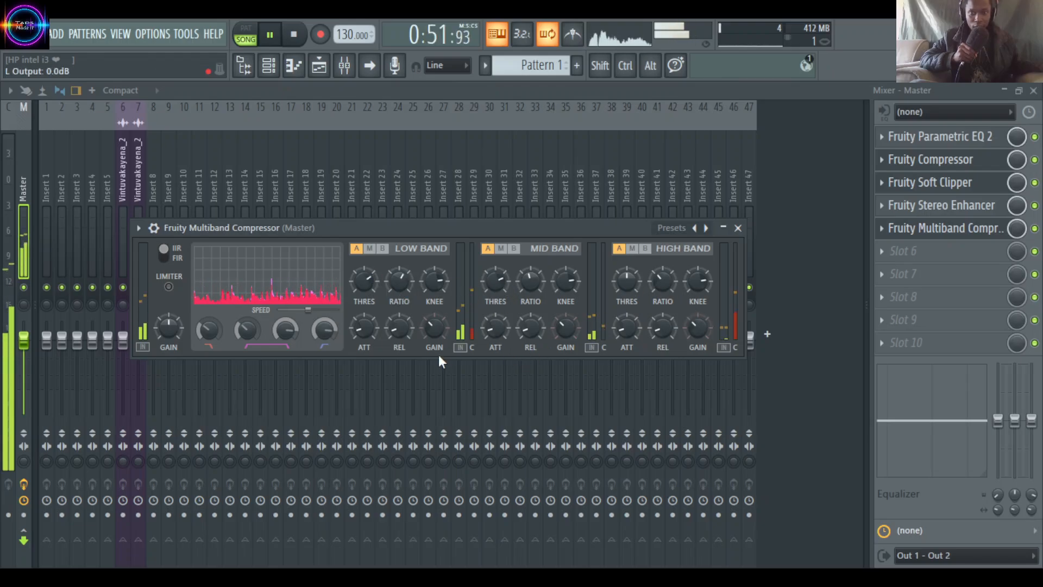
# Lower the low band's threshold slightly and close the multiband compressor
pyautogui.moveTo(369, 276)
pyautogui.mouseDown()
pyautogui.moveTo(370, 286)
pyautogui.moveTo(370, 274)
pyautogui.mouseUp()
pyautogui.scroll(-4, 369, 280)
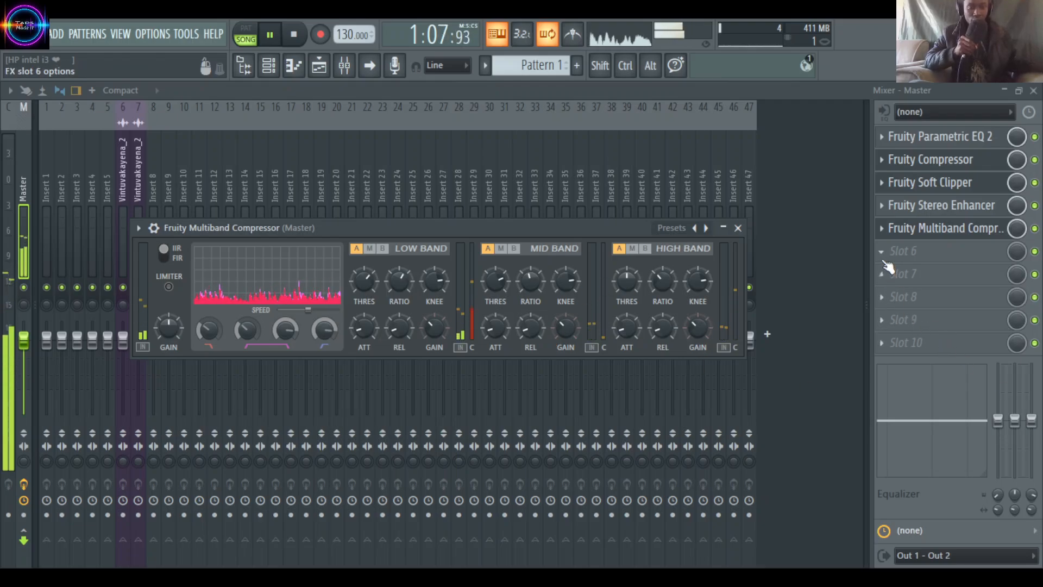
pyautogui.click(738, 227)
# Load Fruity Limiter in the Master track's sixth slot and lower its ceiling slightly below the default
pyautogui.click(585, 161)
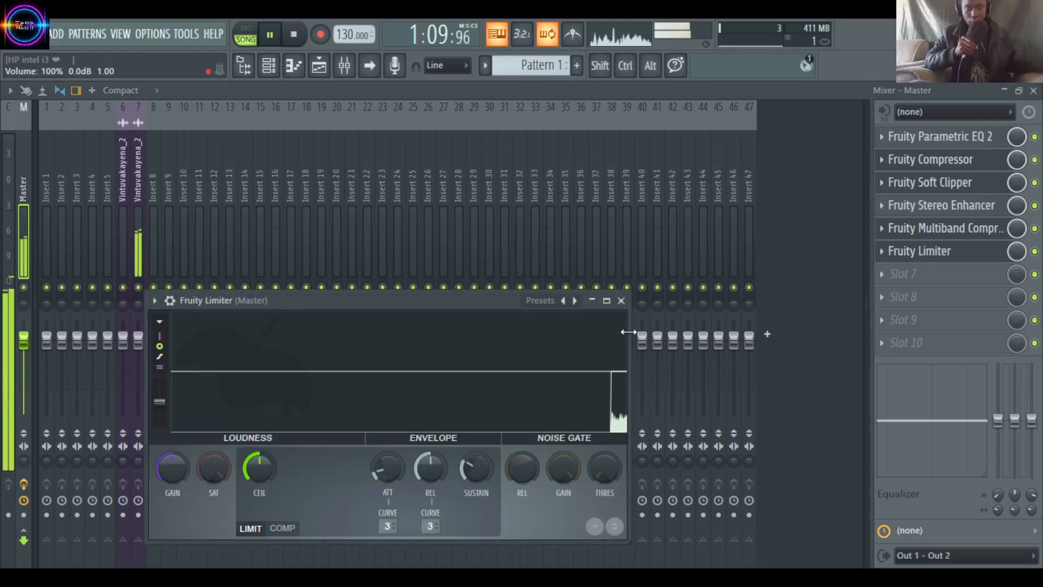
pyautogui.moveTo(437, 305); pyautogui.dragTo(448, 170)
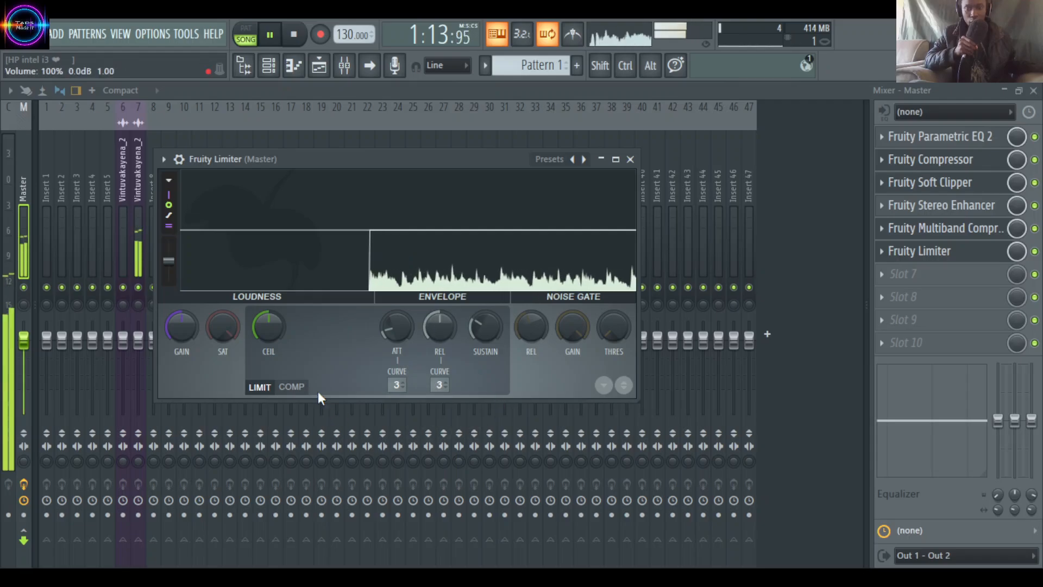
pyautogui.moveTo(267, 321); pyautogui.dragTo(267, 325)
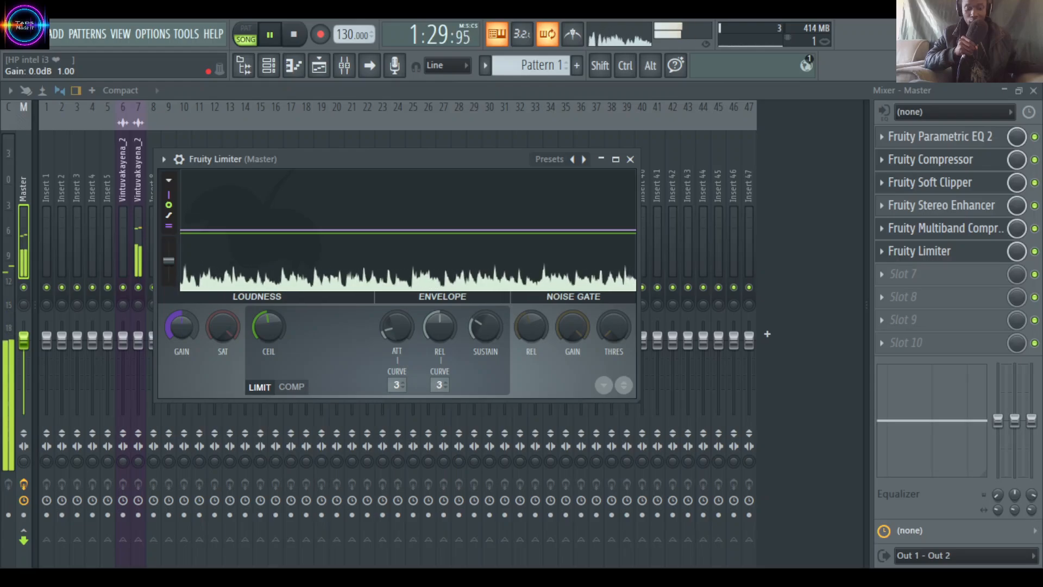
# Raise the limiter's gain in stages during playback to about 10.5 dB
pyautogui.moveTo(180, 324); pyautogui.dragTo(180, 308)
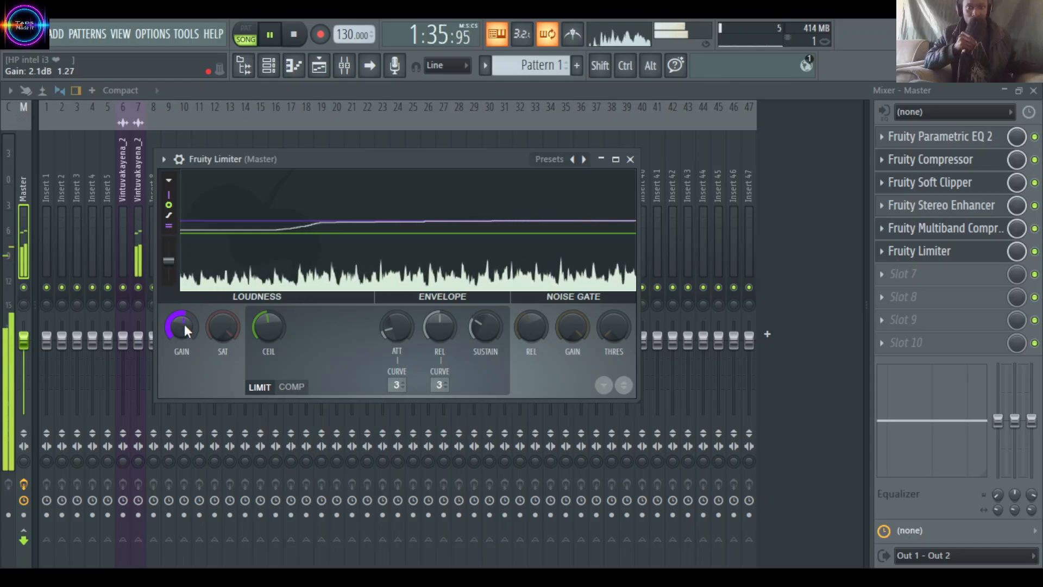
pyautogui.moveTo(184, 324)
pyautogui.mouseDown()
pyautogui.moveTo(179, 305)
pyautogui.moveTo(182, 325)
pyautogui.mouseUp()
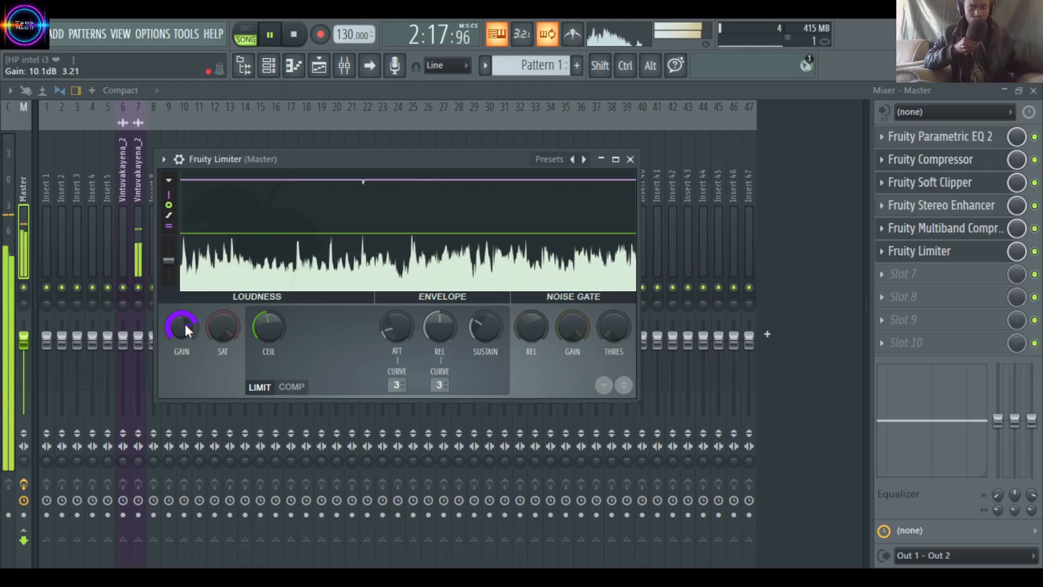
pyautogui.moveTo(185, 325); pyautogui.dragTo(185, 322)
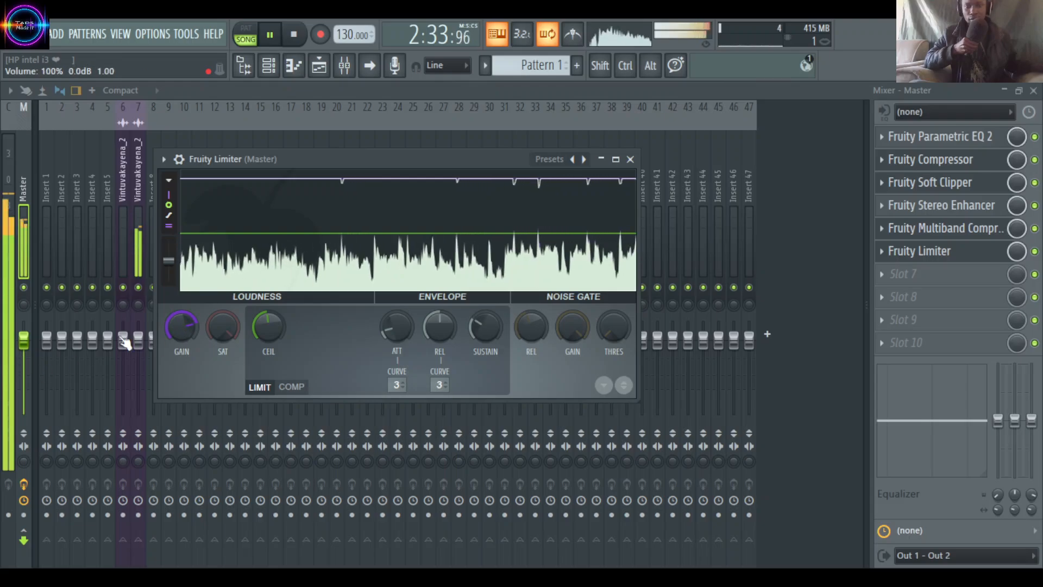
pyautogui.moveTo(195, 324); pyautogui.dragTo(195, 322)
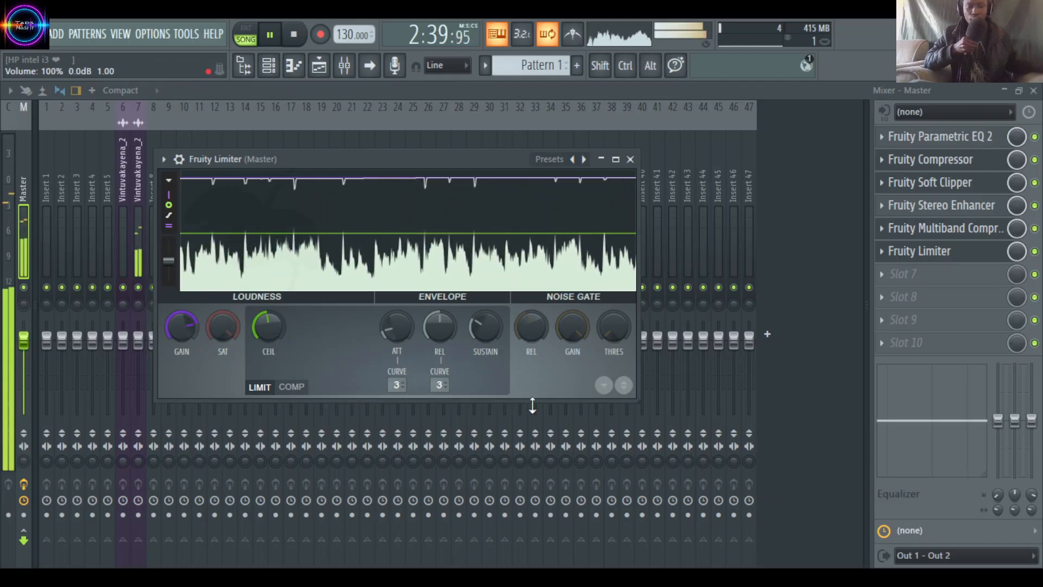
# Replay the song from the start to audition the limiter's gain, and close the limiter
pyautogui.click(296, 34)
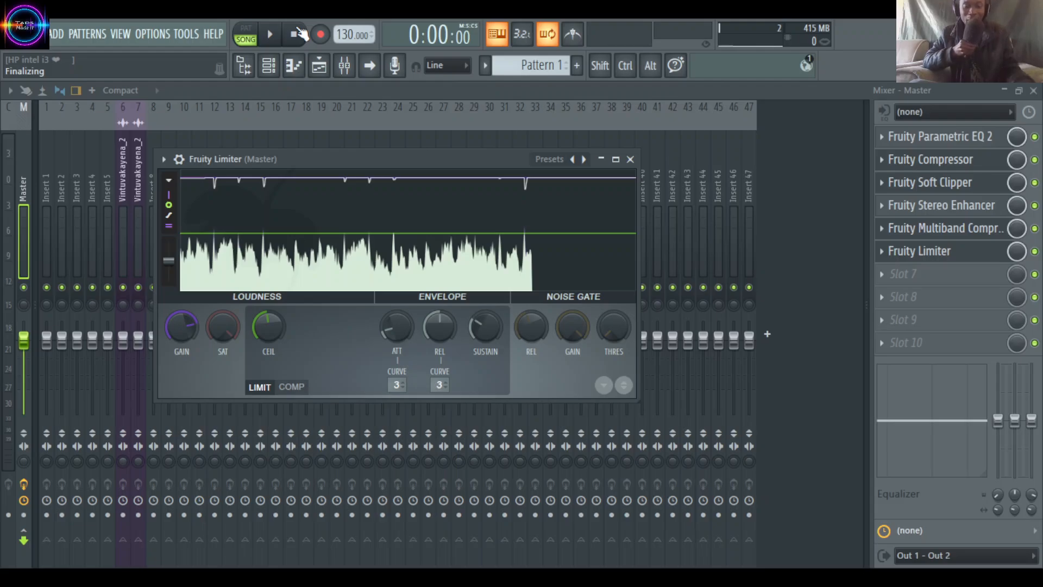
pyautogui.click(271, 35)
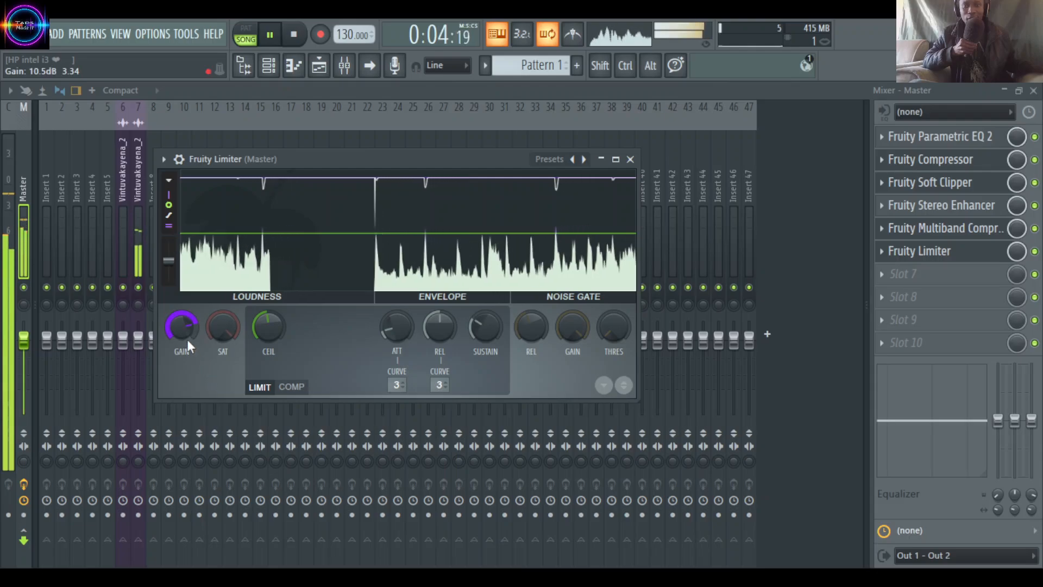
pyautogui.moveTo(187, 339); pyautogui.dragTo(184, 328)
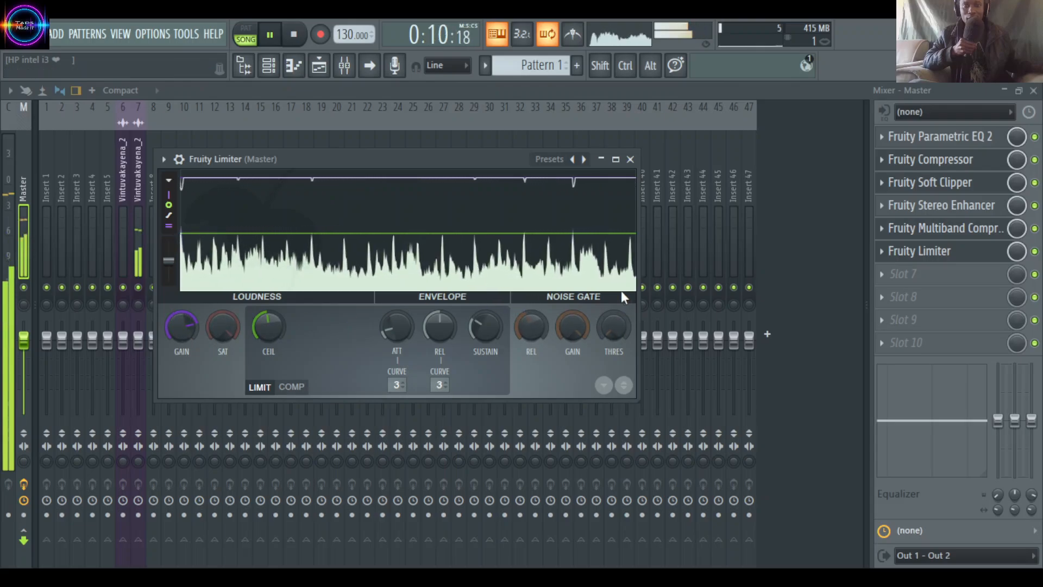
pyautogui.click(631, 159)
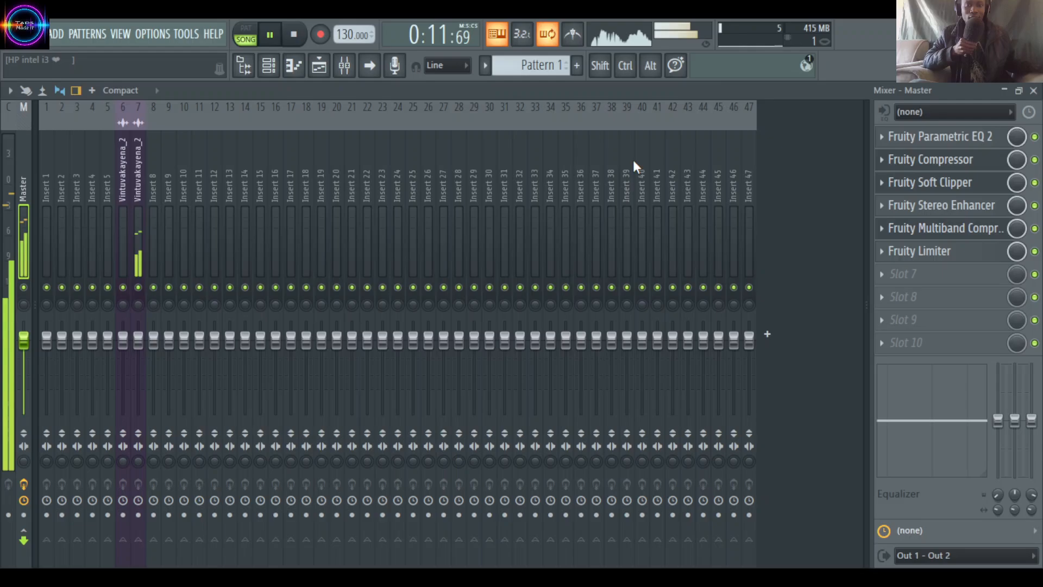
# Check the mastered song in the playlist and the Master level in the mixer, and stop playback
pyautogui.click(1033, 90)
pyautogui.click(789, 173)
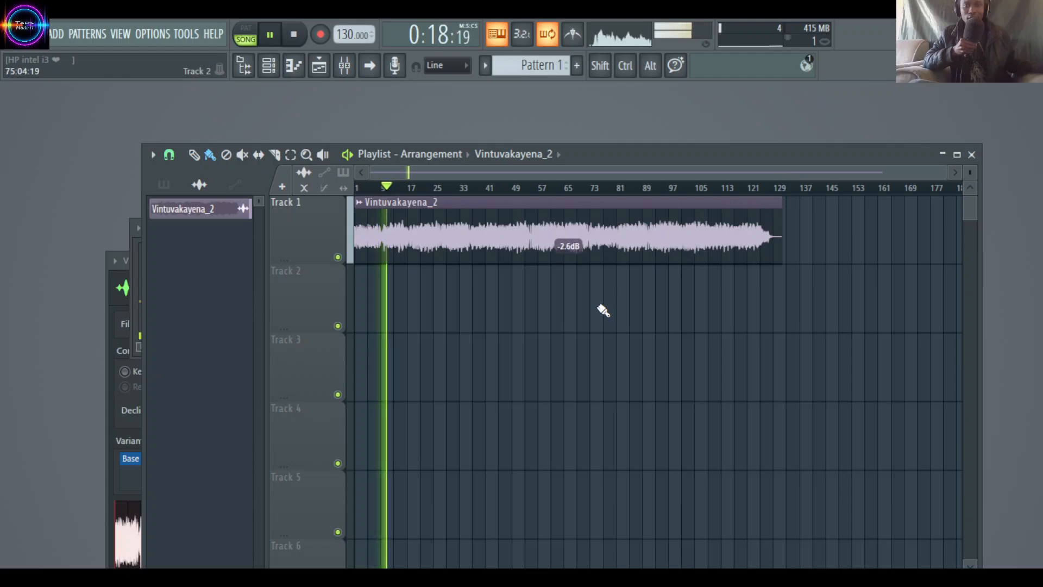
pyautogui.click(344, 65)
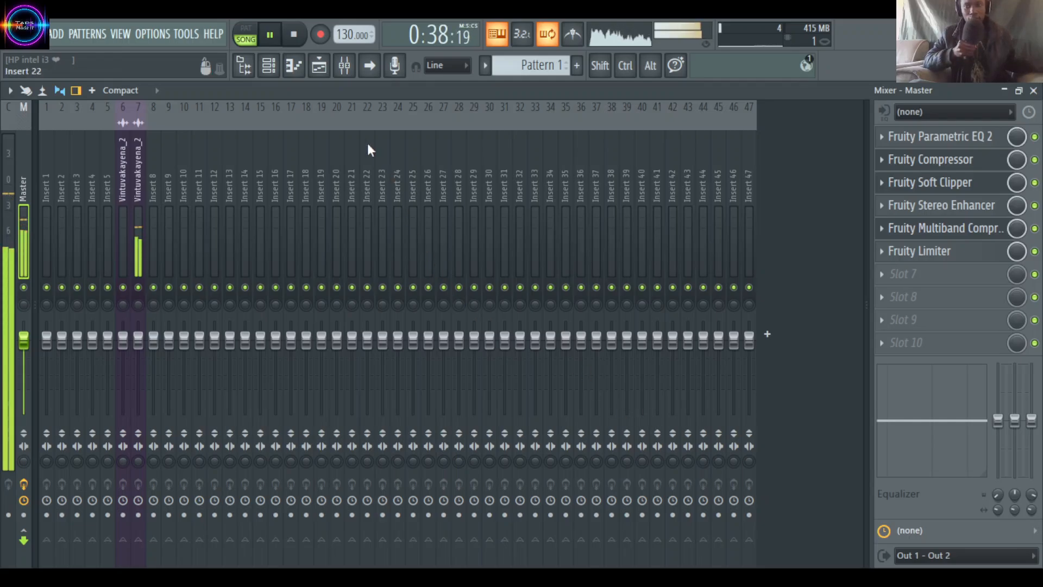
pyautogui.click(1033, 90)
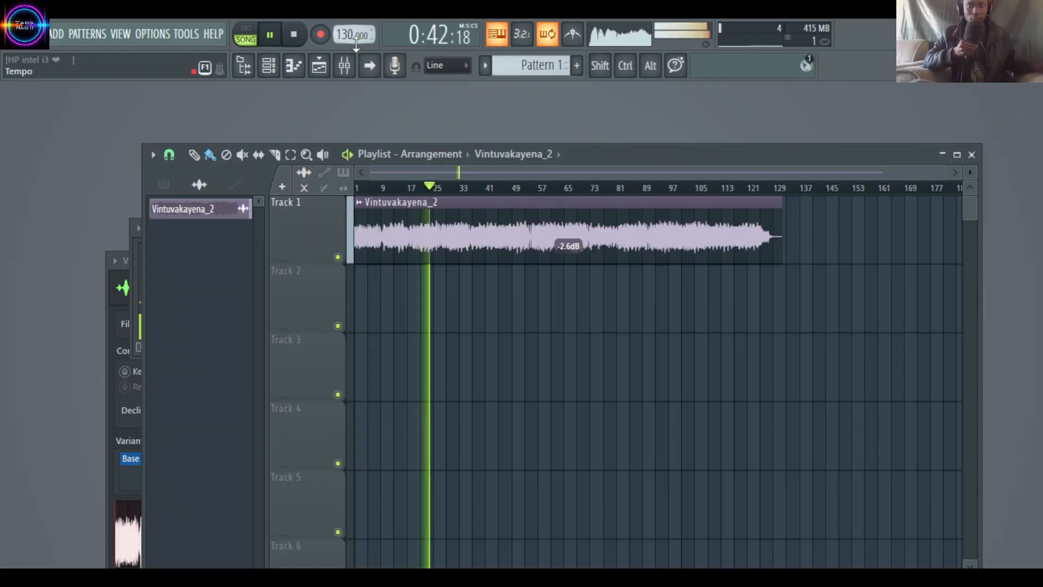
pyautogui.click(295, 35)
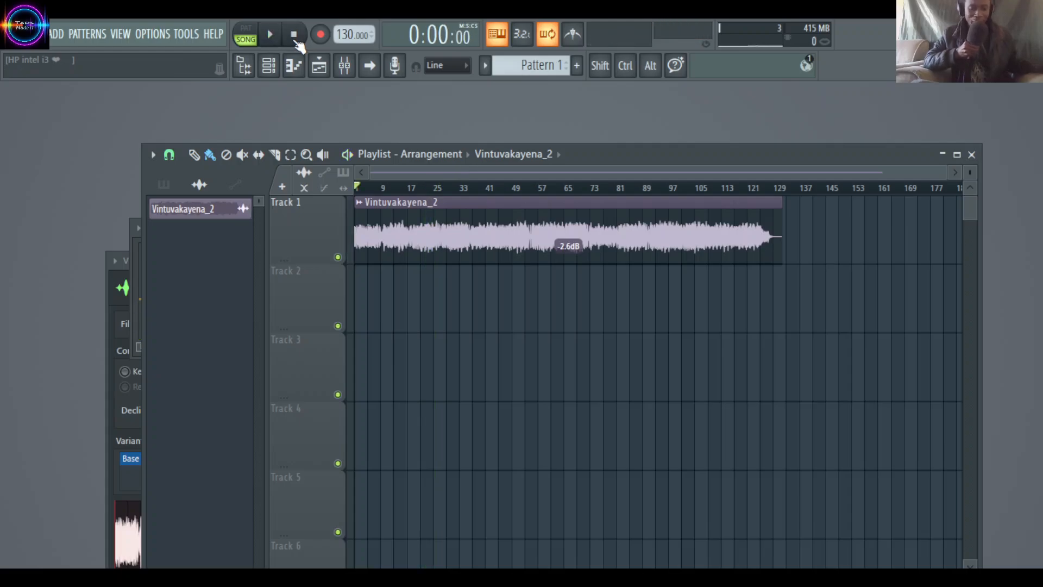